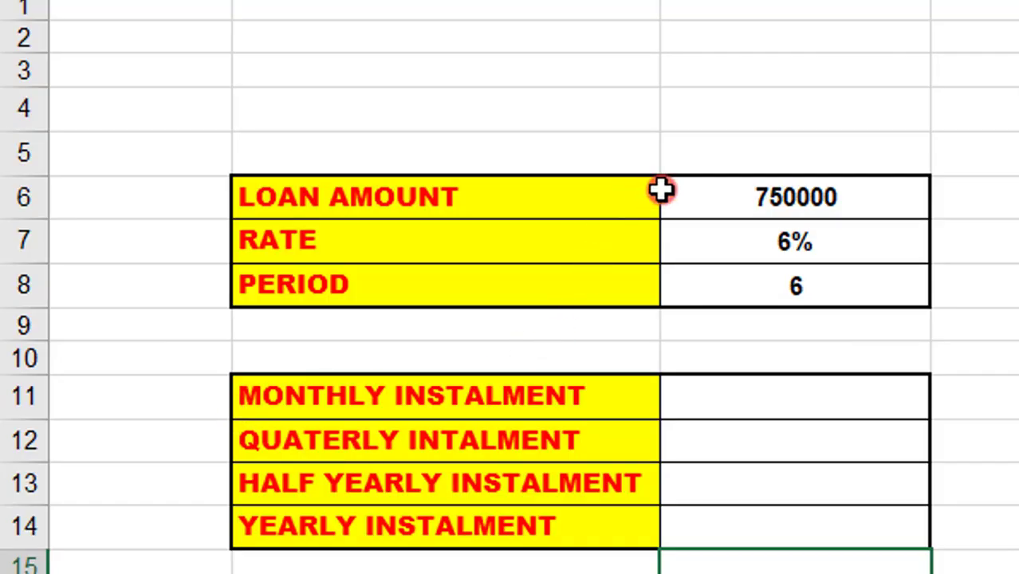
- Examine the loan amount, rate and period labels and their values in the loan details table
left_click(438, 192)
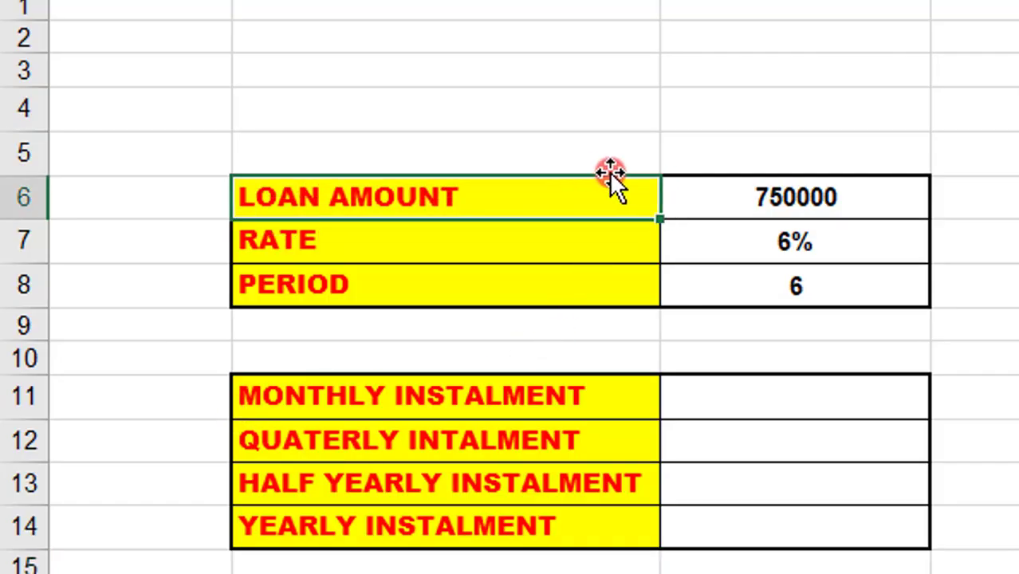
left_click(734, 199)
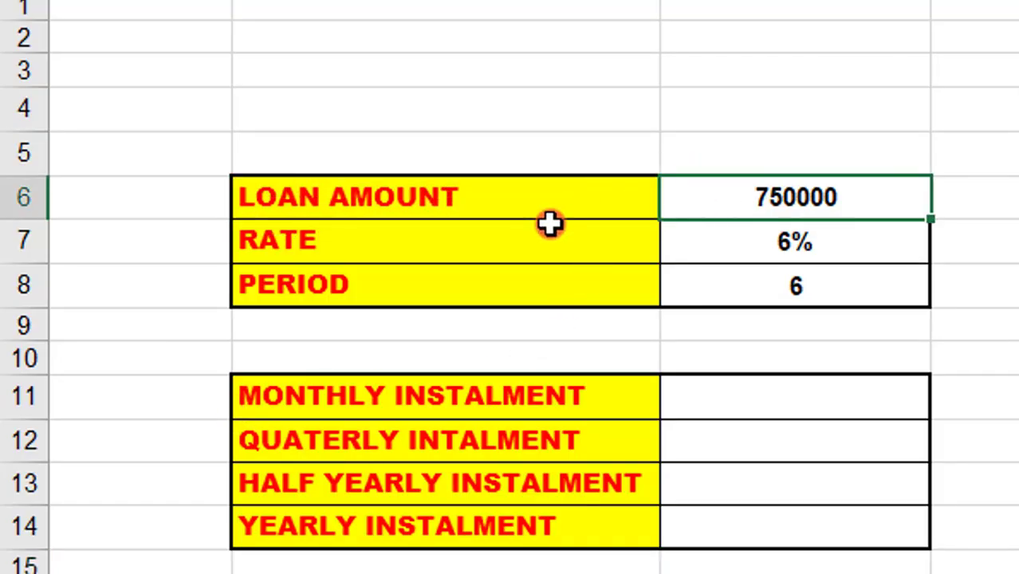
left_click(336, 233)
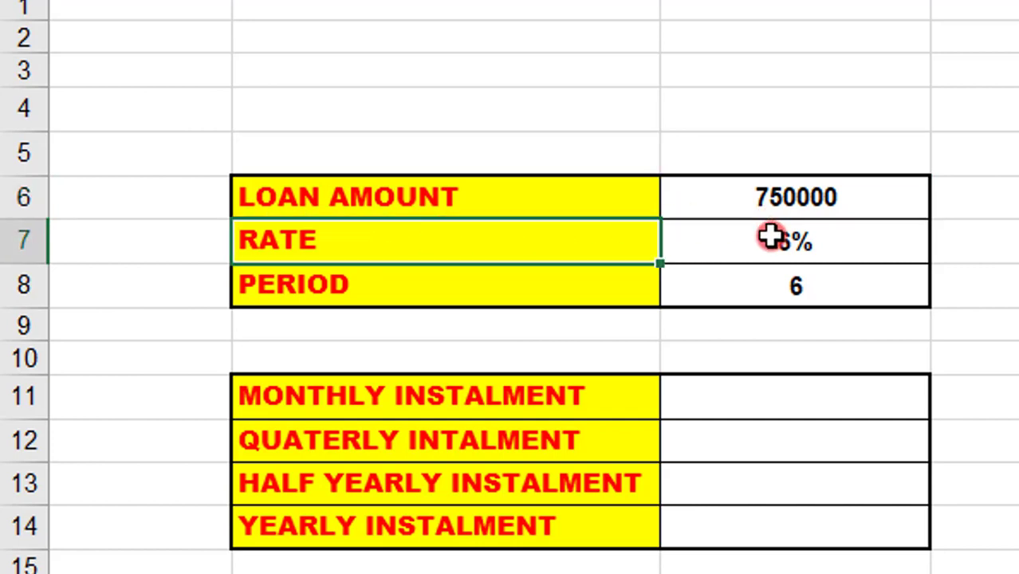
left_click(770, 236)
left_click(309, 282)
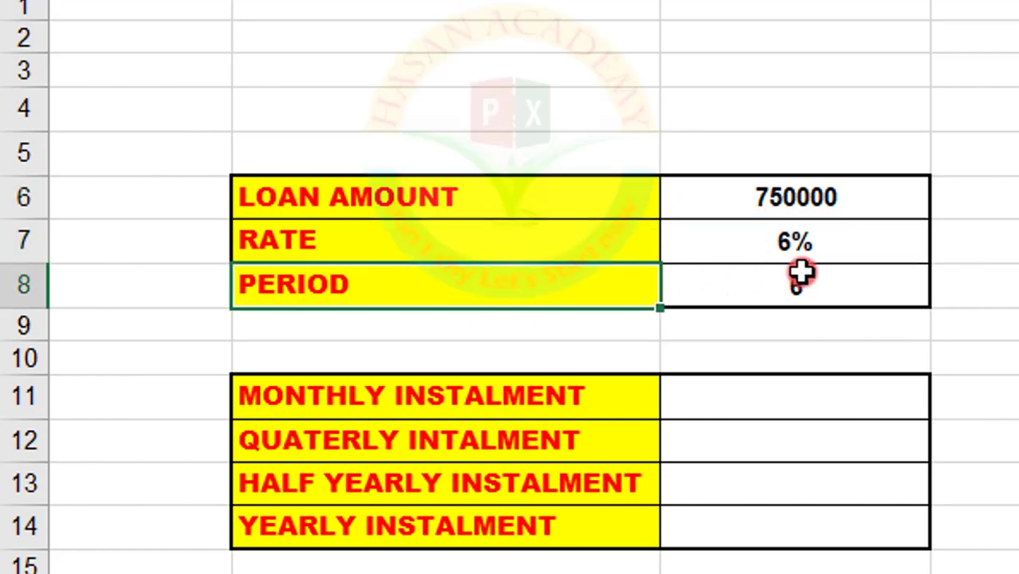
left_click(770, 294)
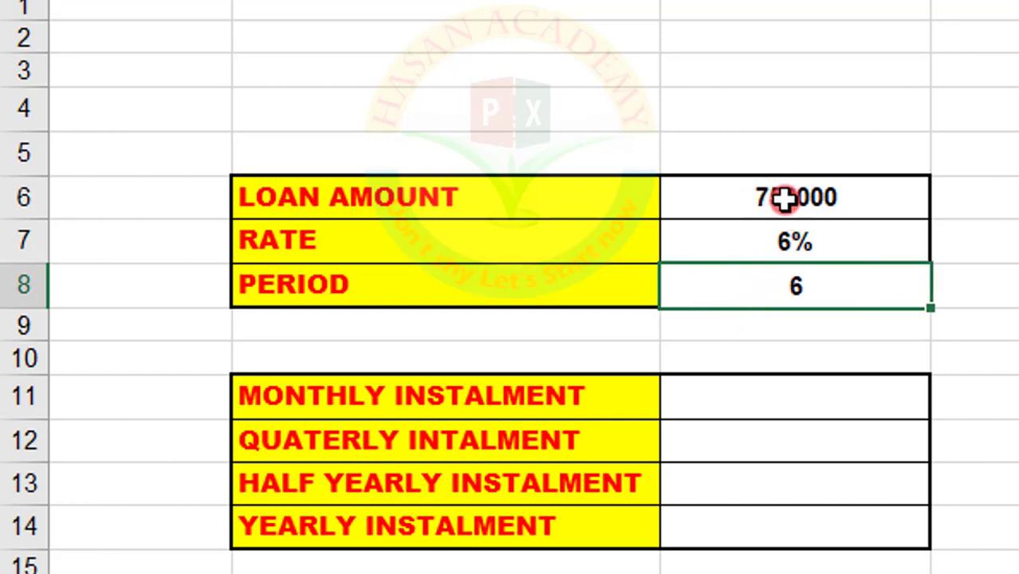
left_click(777, 248)
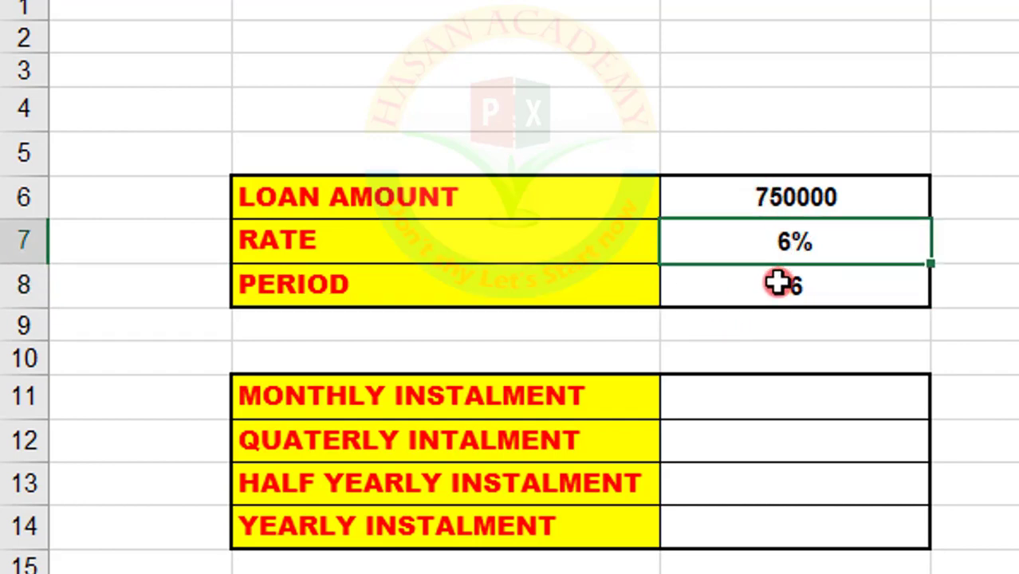
left_click(777, 283)
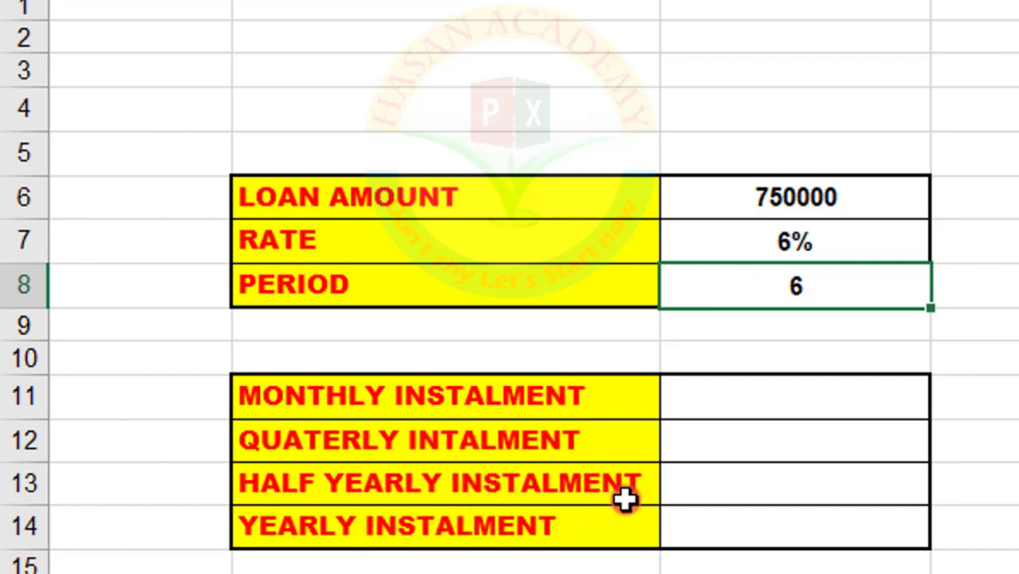
- Start a PMT formula for the monthly instalment in C11, with C7/12 as the rate argument
left_click(711, 388)
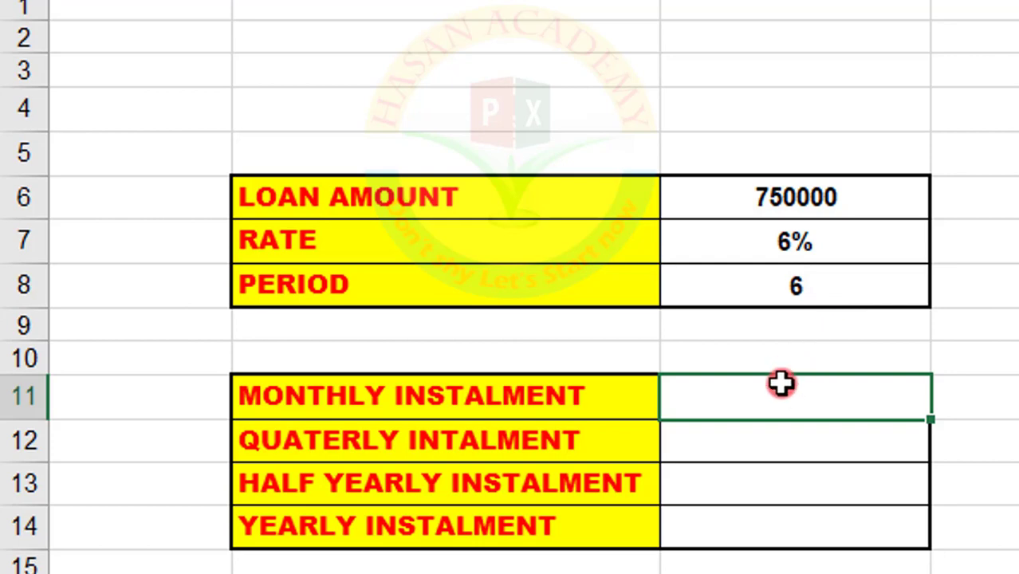
type("=pm")
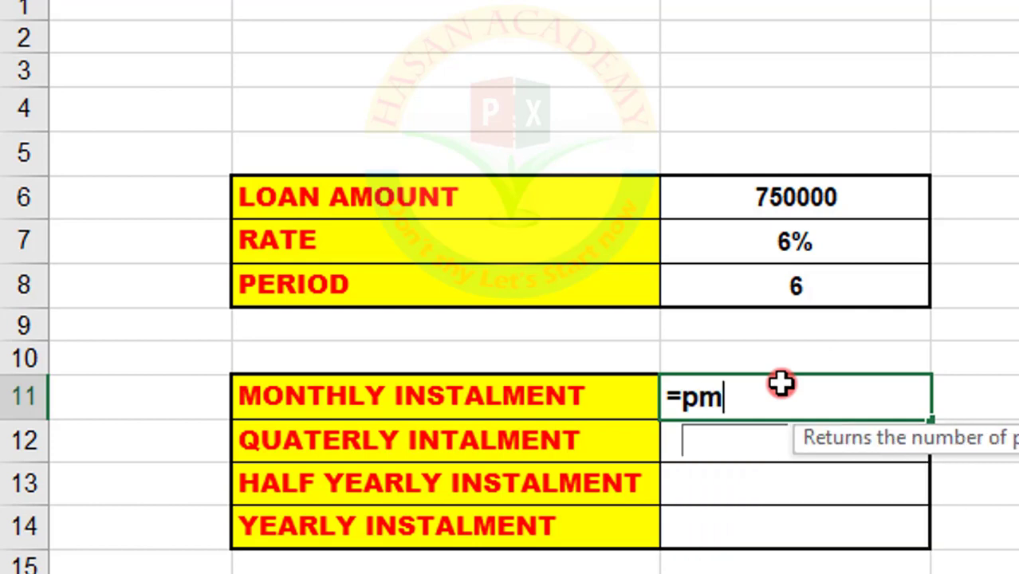
type("t")
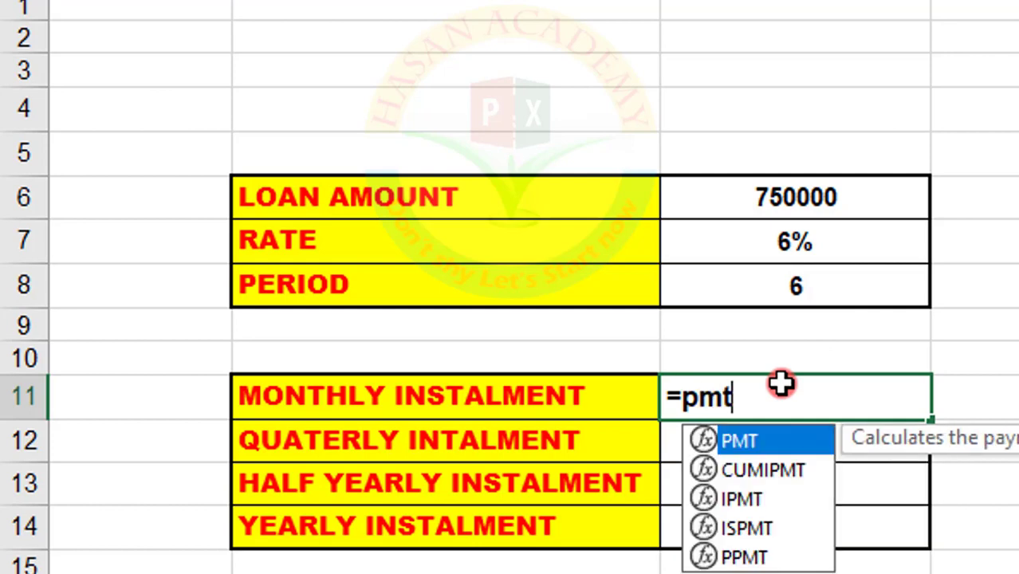
type("(")
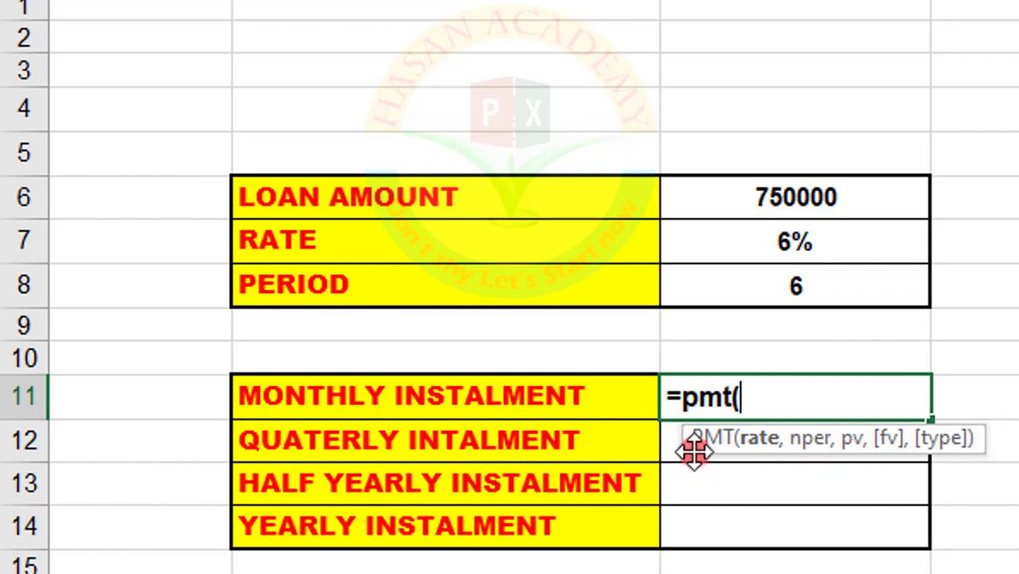
left_click(759, 439)
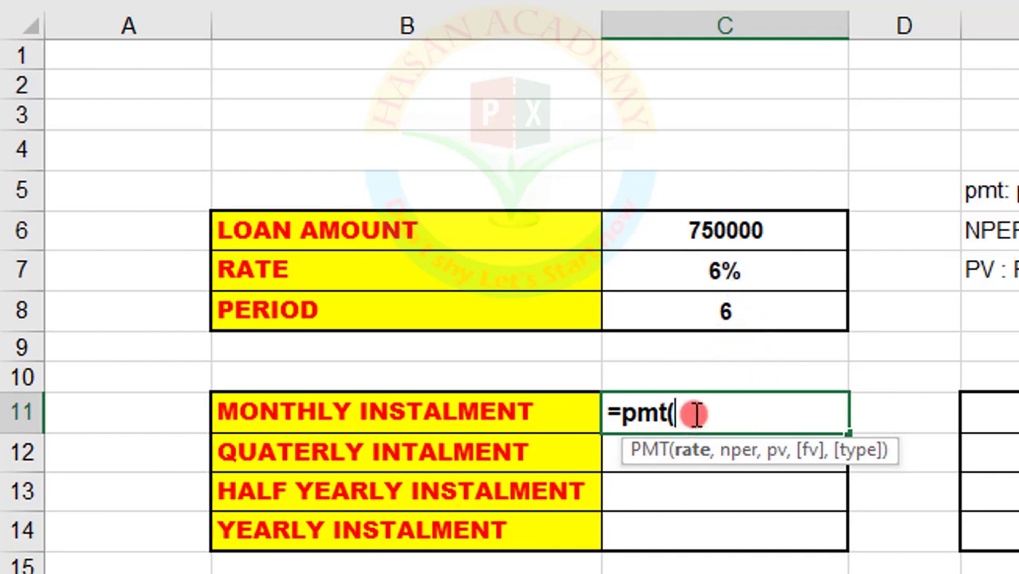
left_click(723, 267)
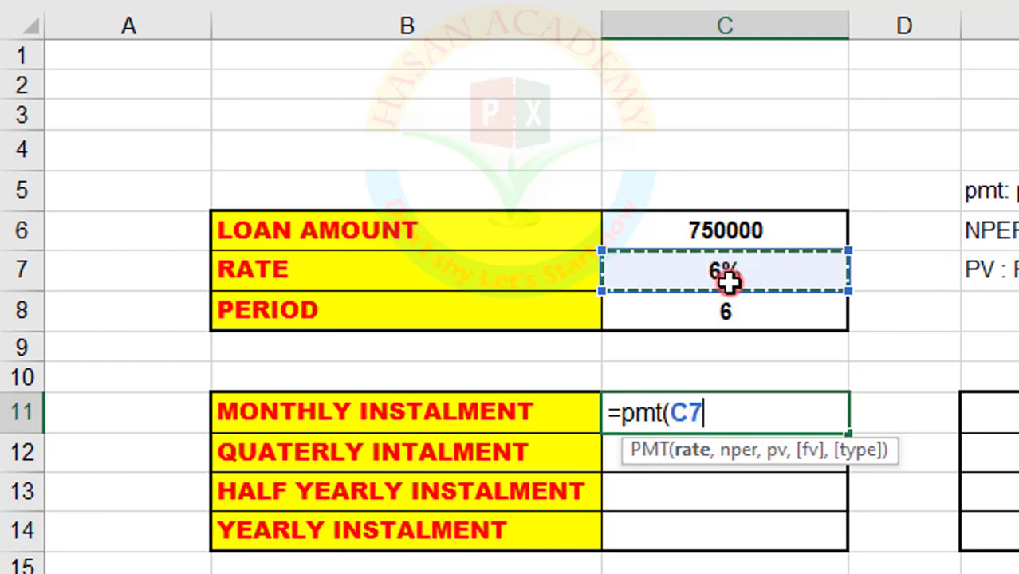
type("/12")
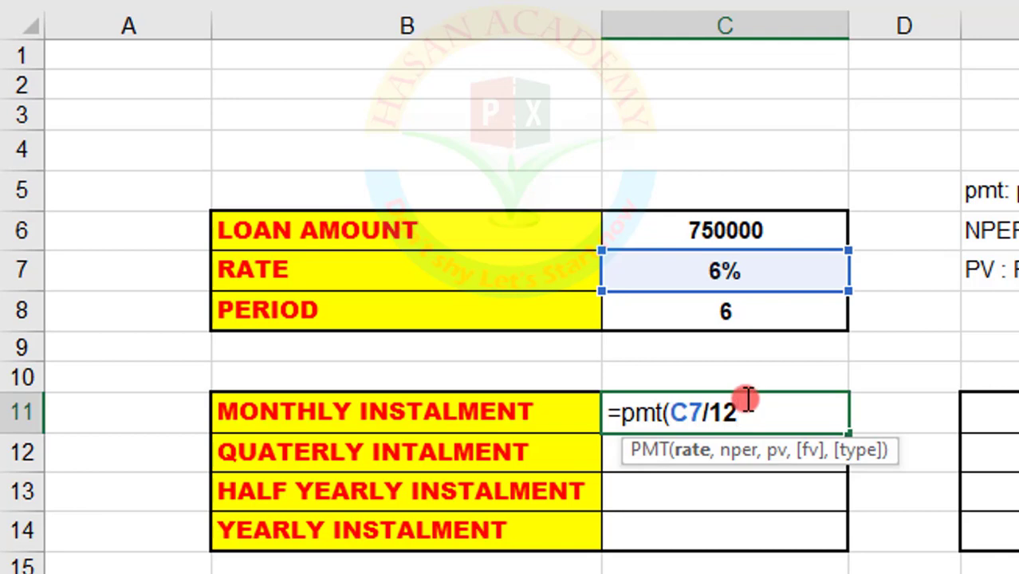
type(",")
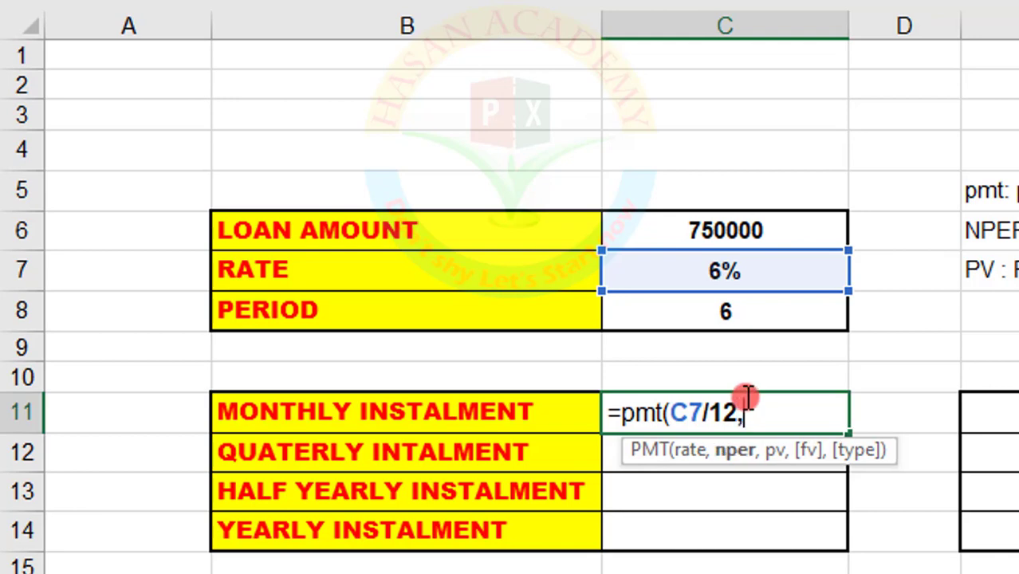
- Complete the monthly instalment formula with C8*12 as the number of periods and C6 as the present value
key("ctrl+a")
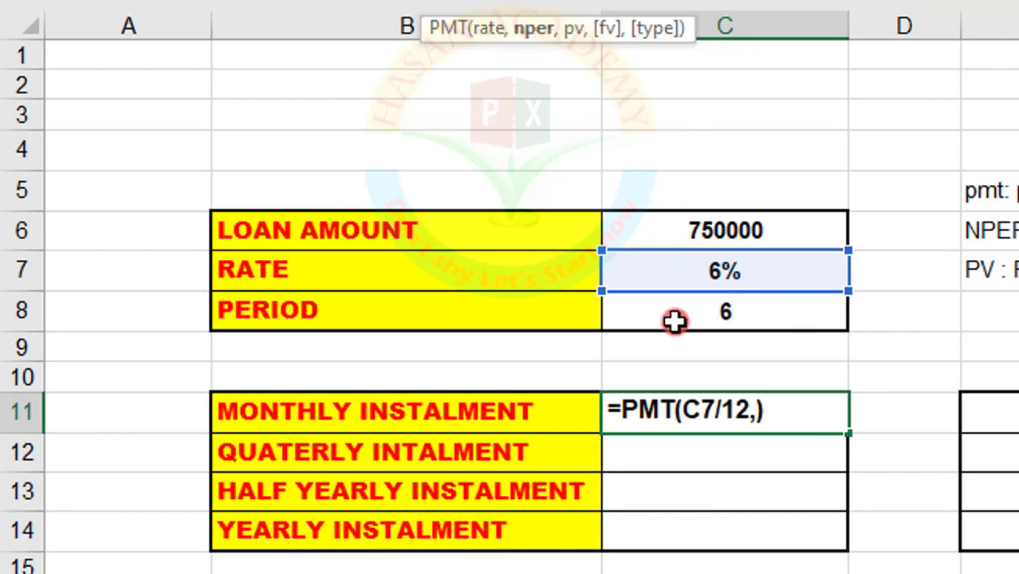
left_click(730, 318)
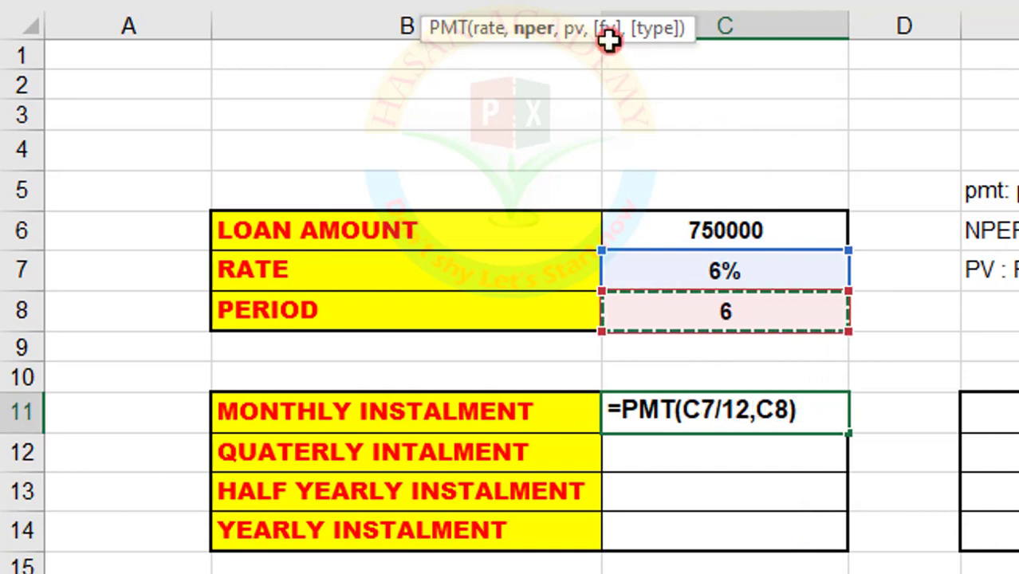
type("*")
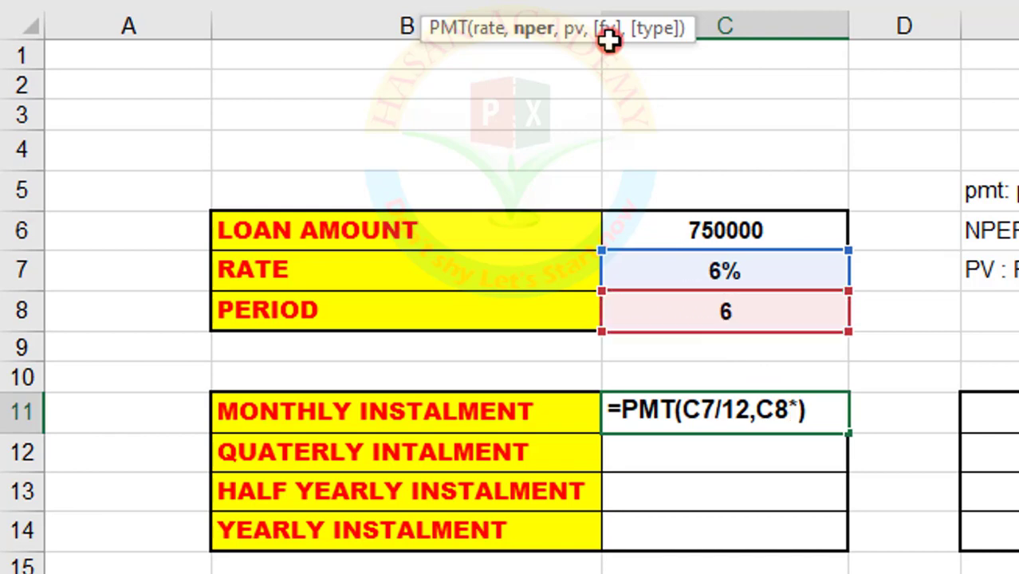
type("12")
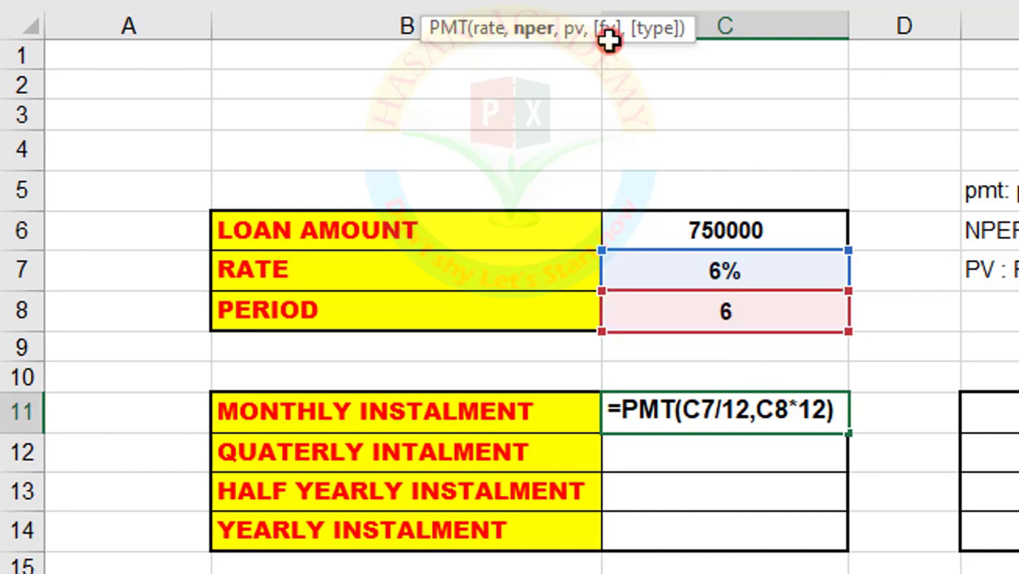
type(",")
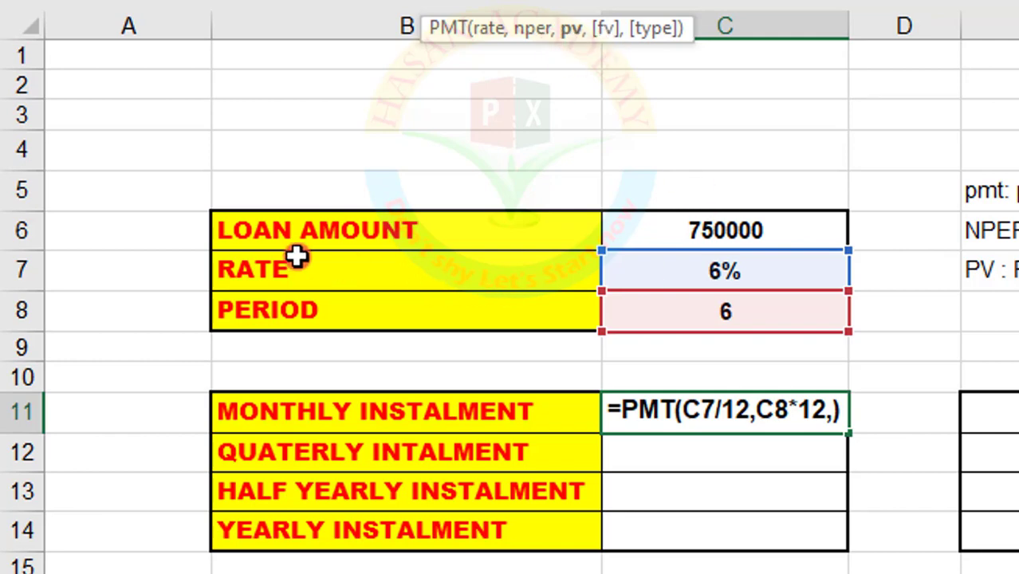
left_click(726, 231)
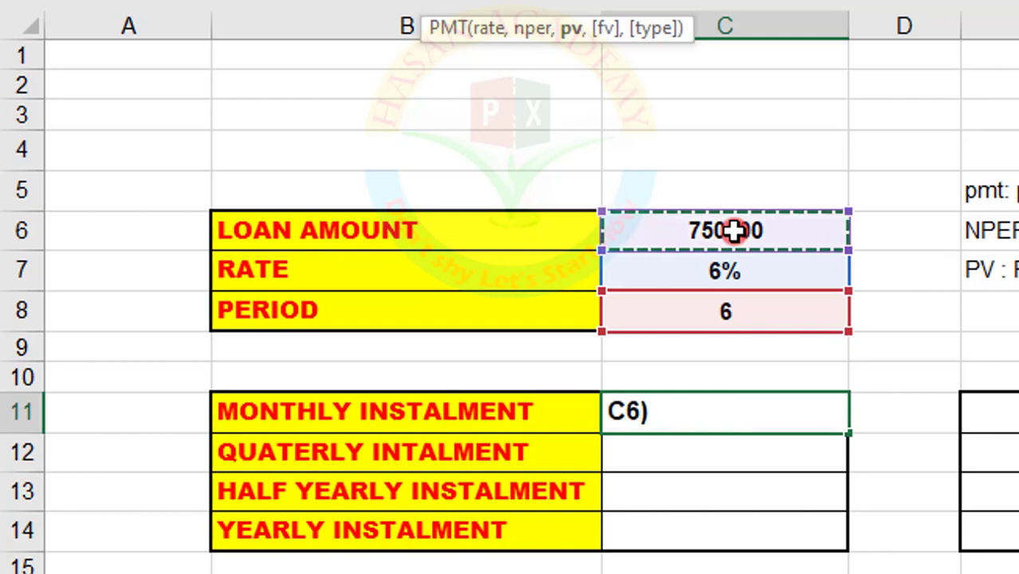
key("Return")
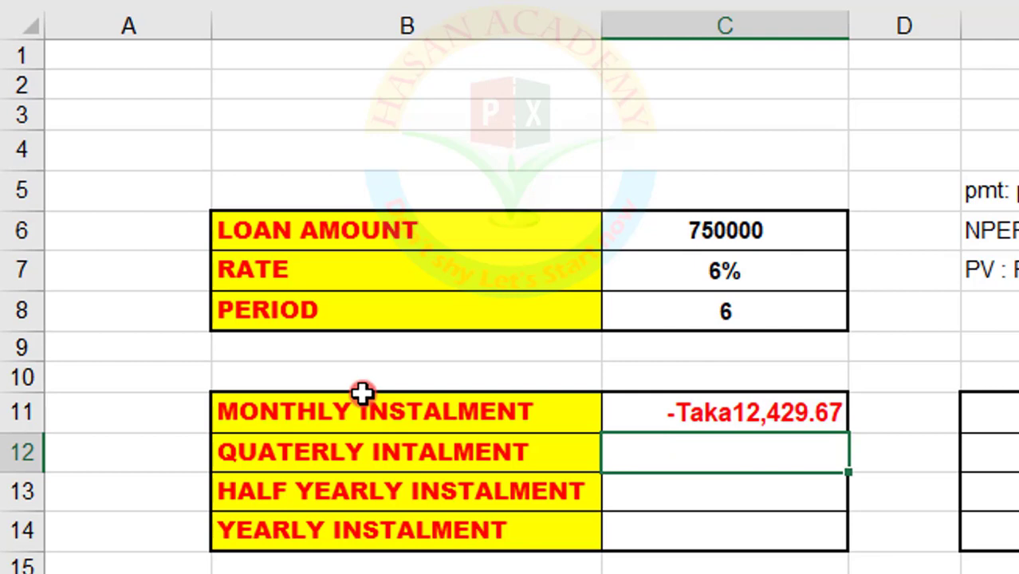
- Calculate the quarterly instalment in C12 with the formula =PMT(C7/4,C8*4,C6)
type("=")
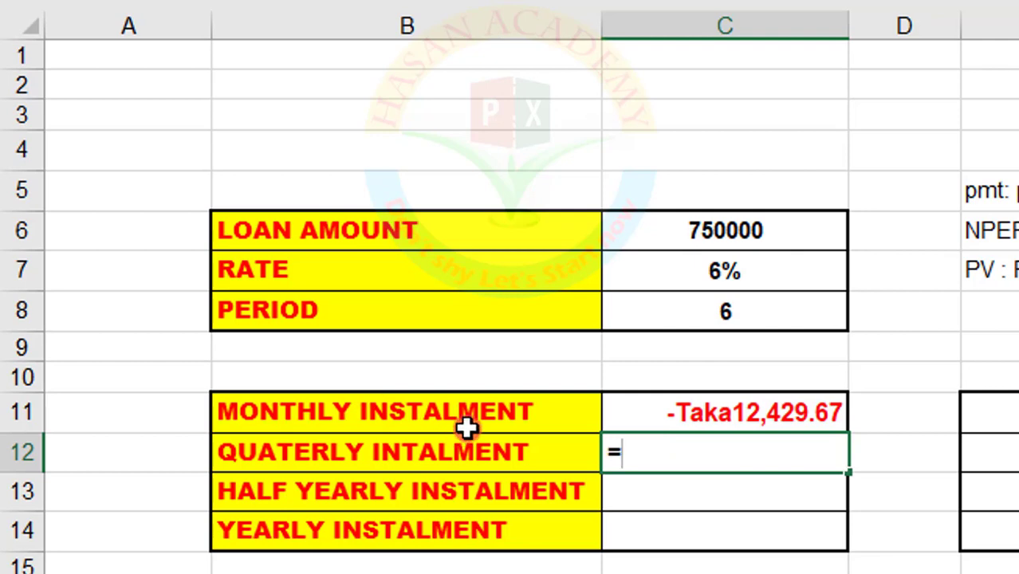
type("pm")
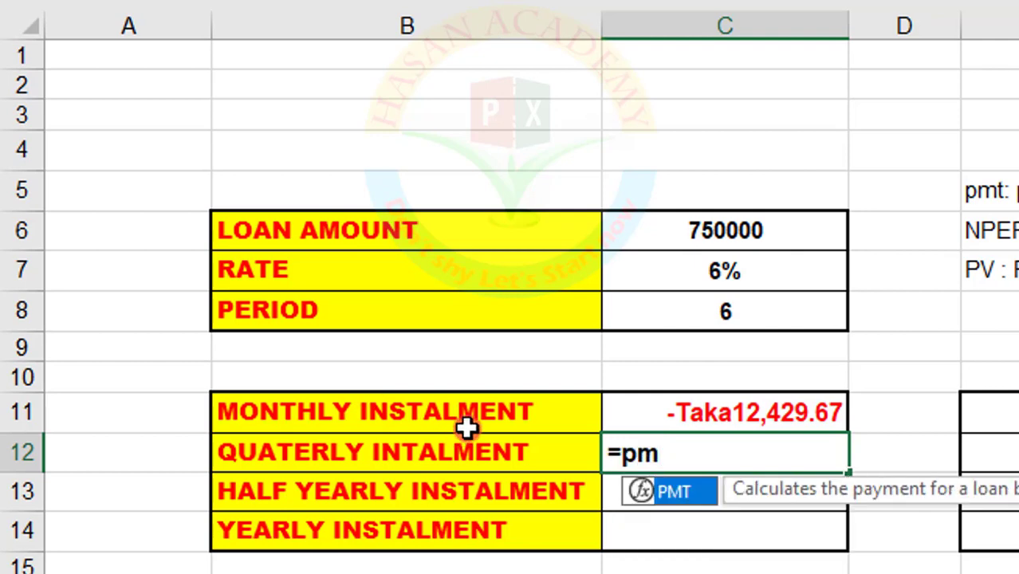
type("t")
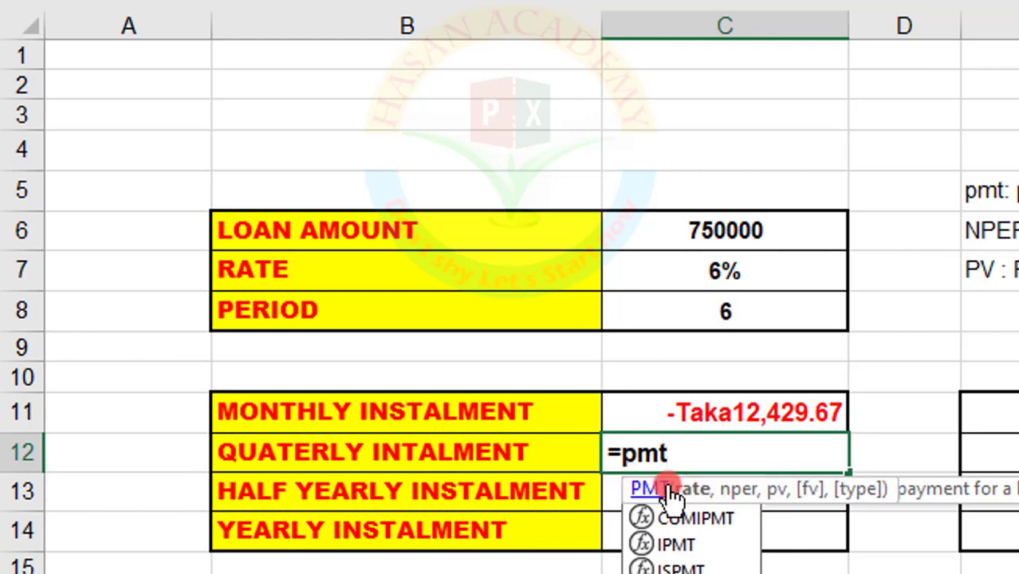
double_click(668, 489)
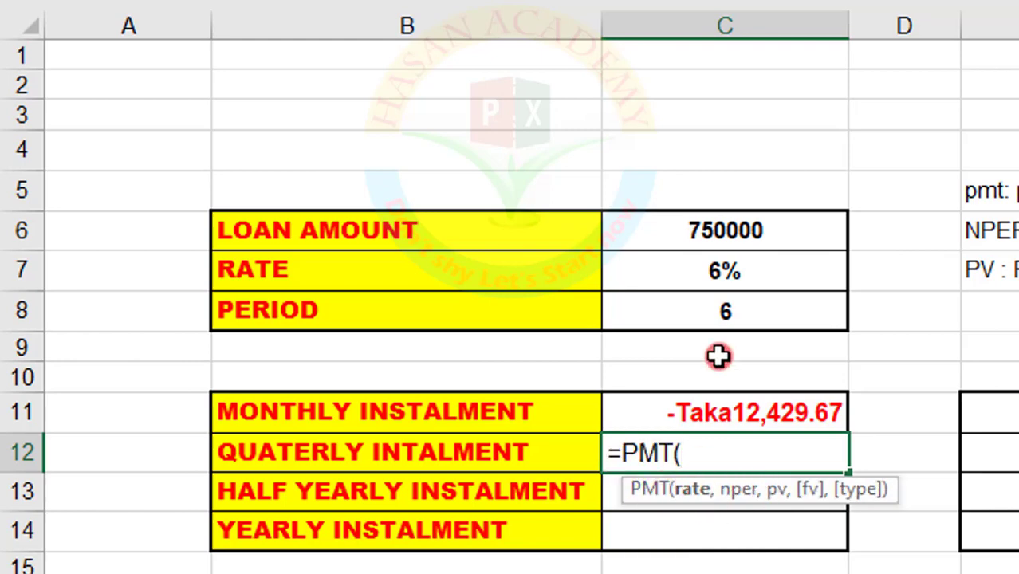
left_click(694, 269)
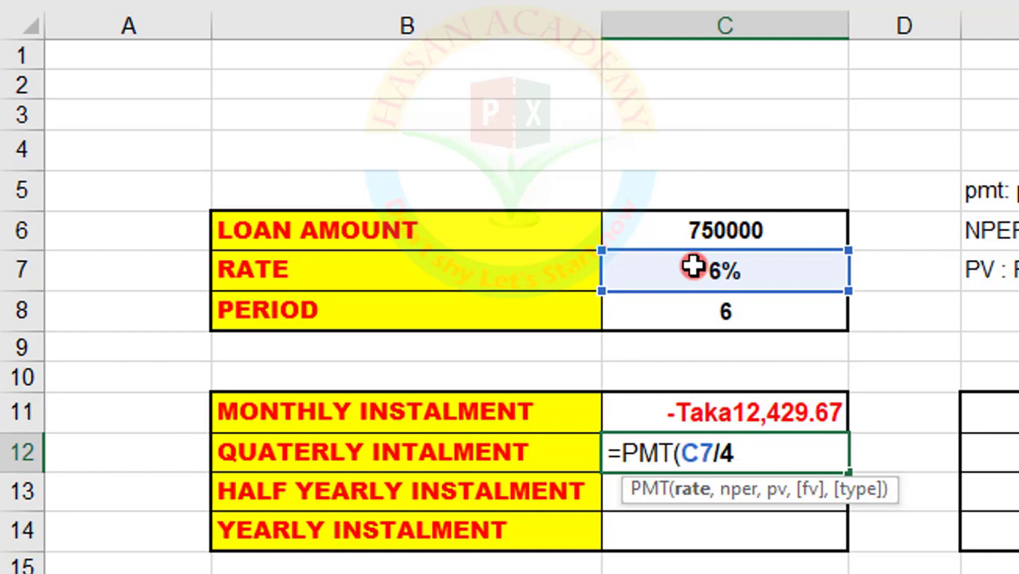
type(",")
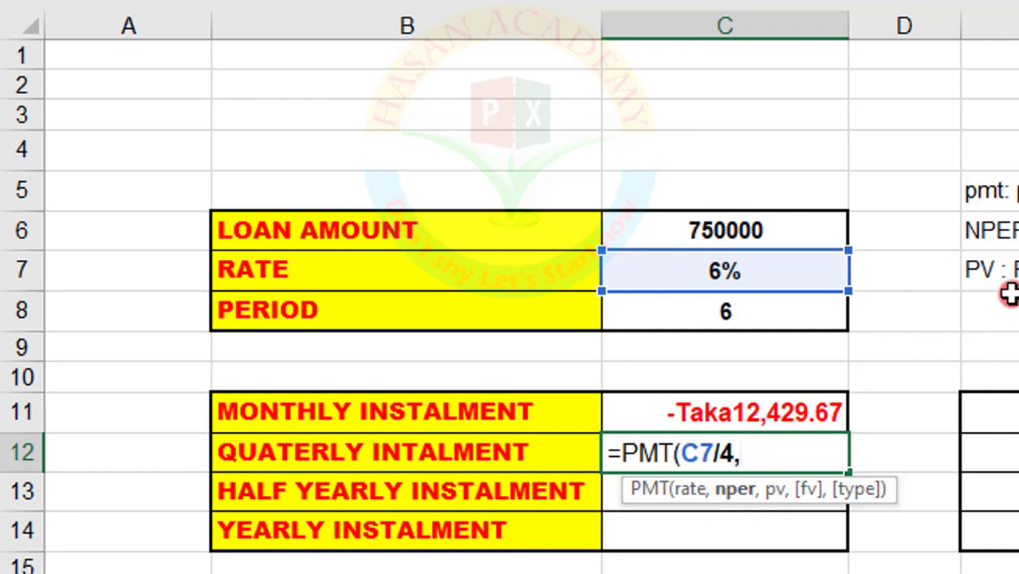
left_click(715, 312)
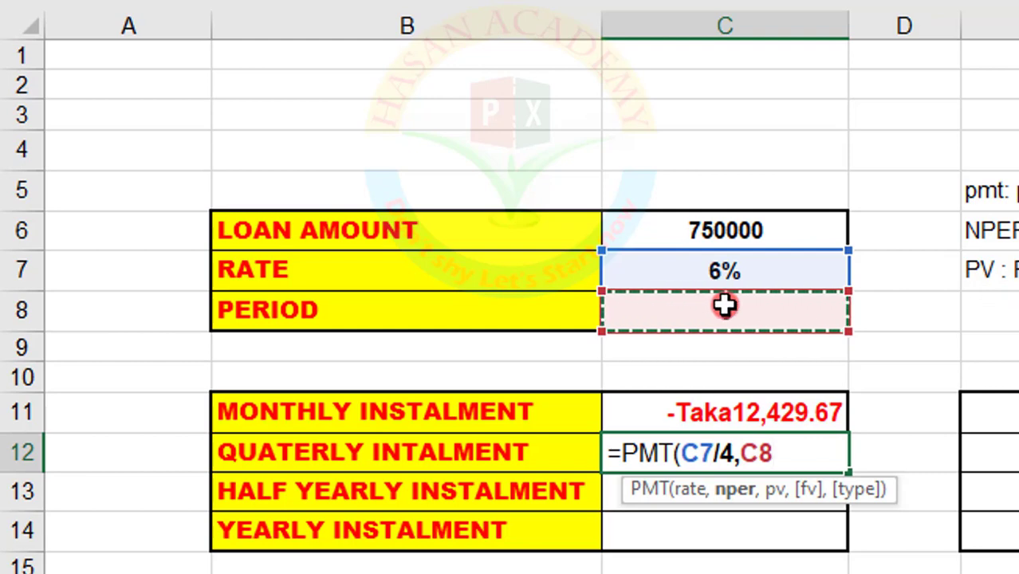
type("*")
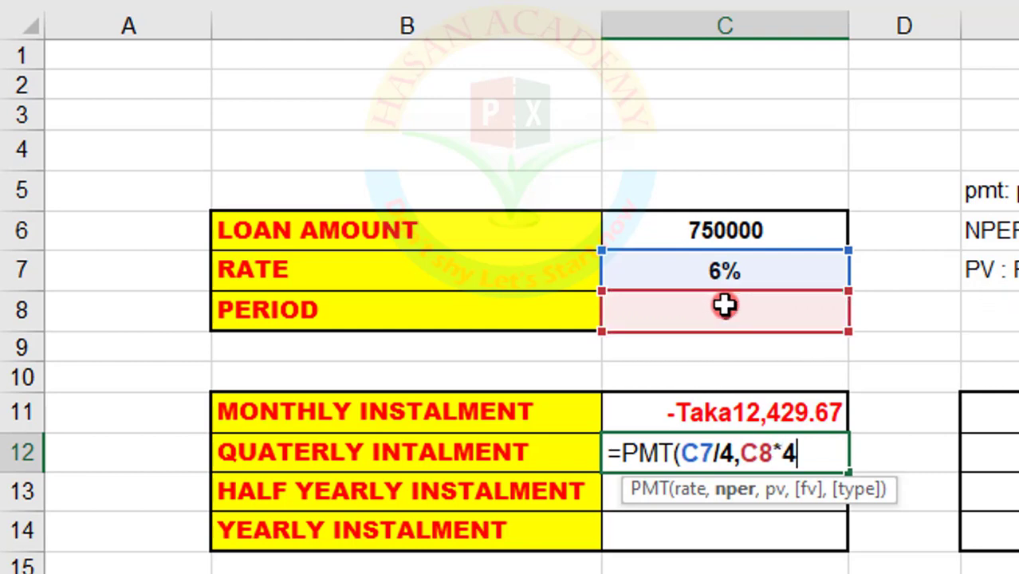
type("4,")
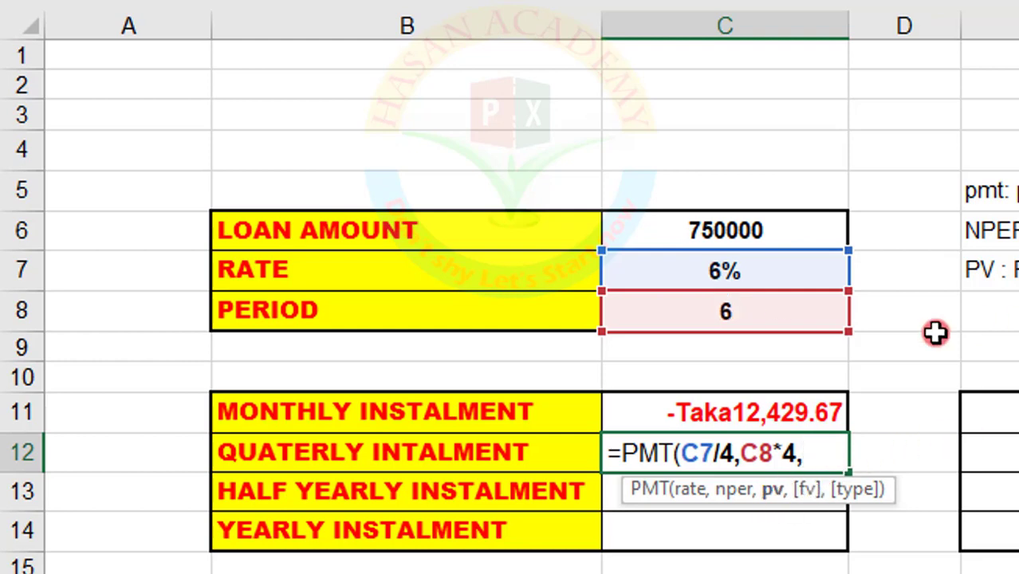
left_click(660, 227)
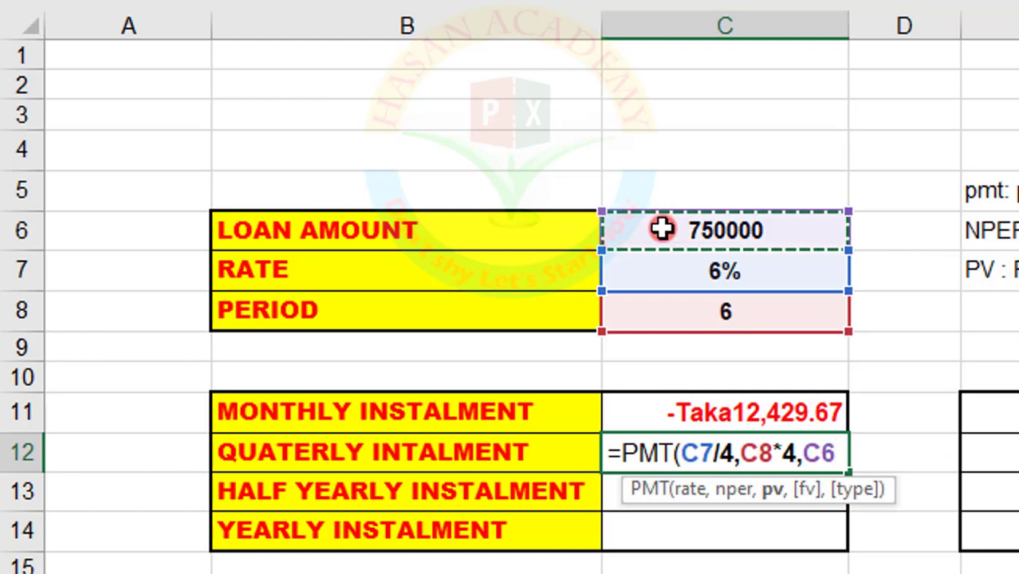
type(")")
key("Return")
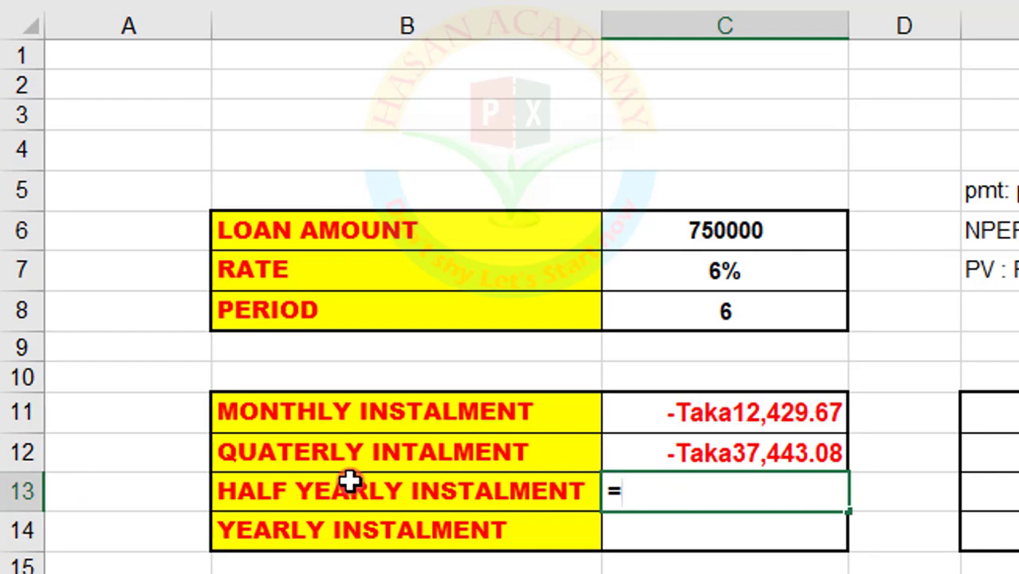
- Calculate the half-yearly instalment in C13 with the formula =PMT(C7/2,C8*2,C6)
type("pmy")
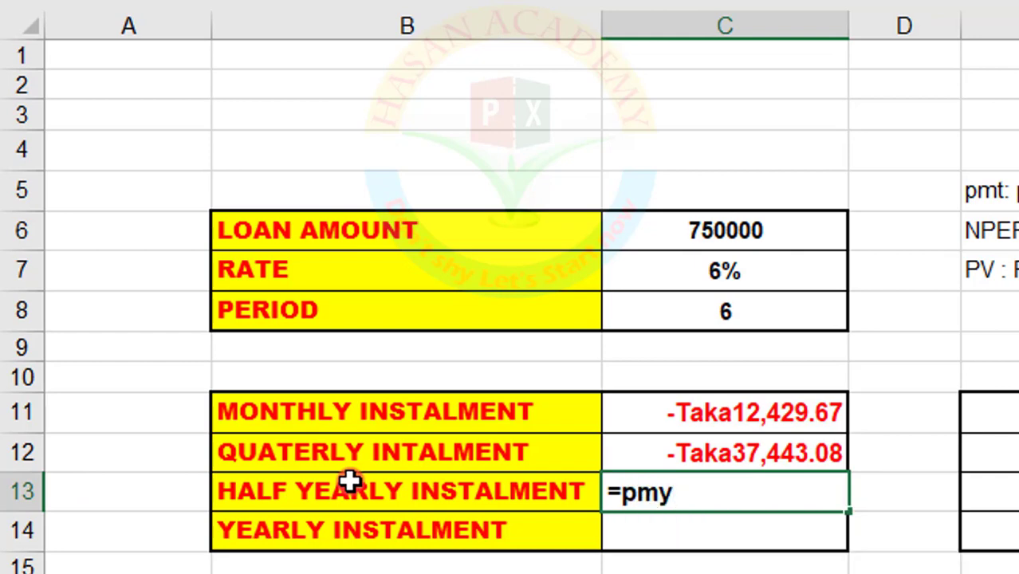
key("BackSpace")
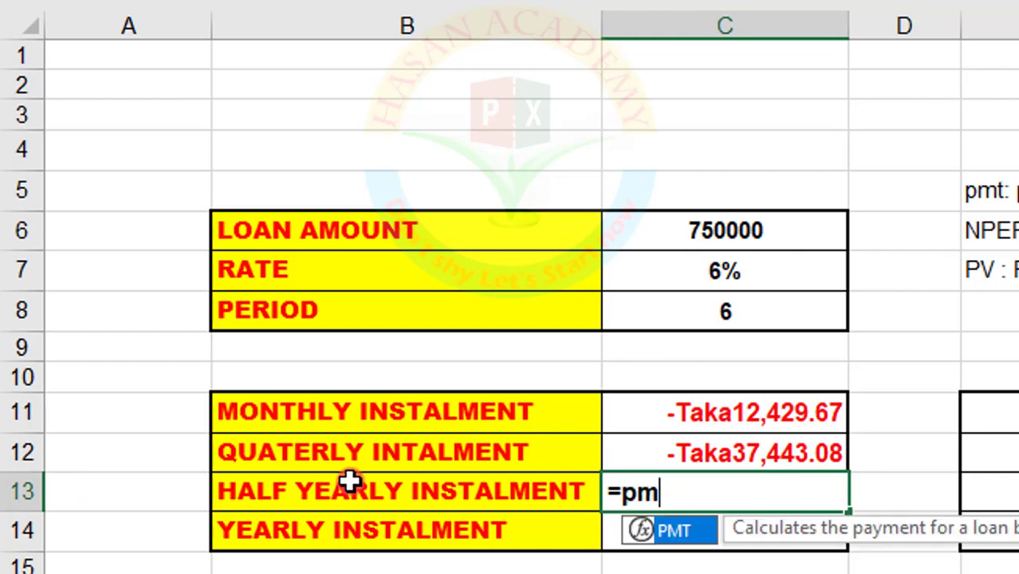
type("t")
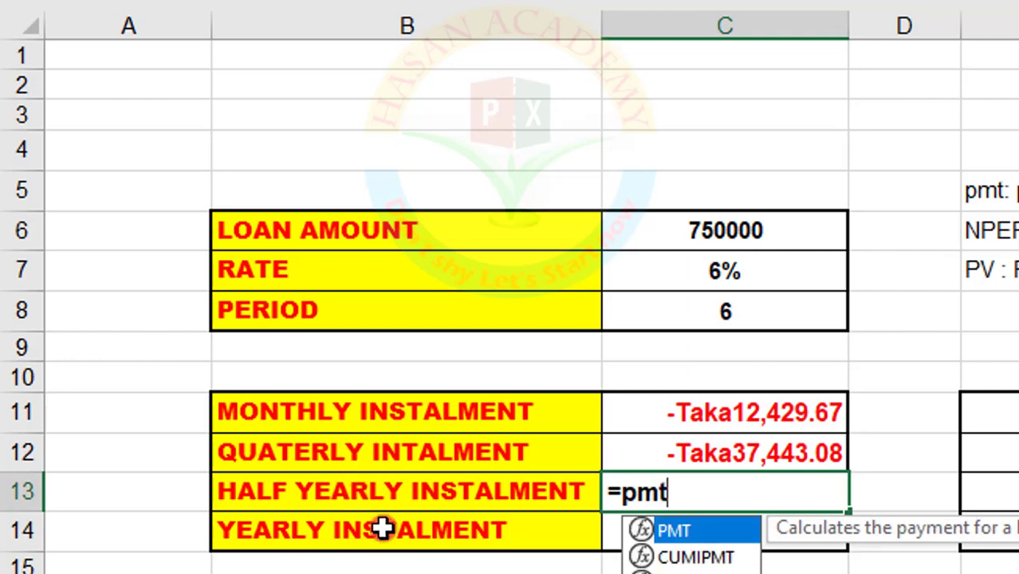
double_click(668, 532)
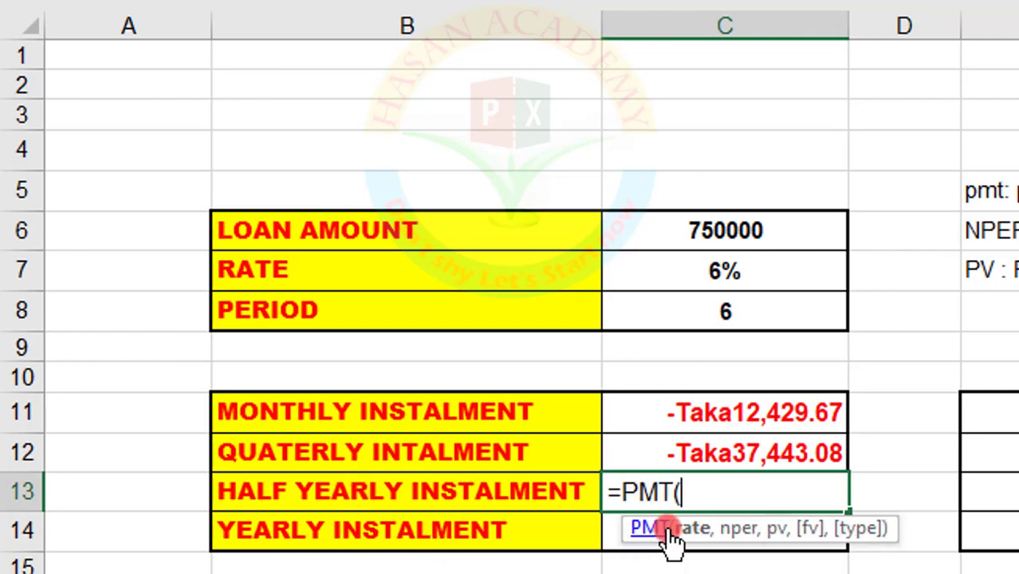
left_click(712, 265)
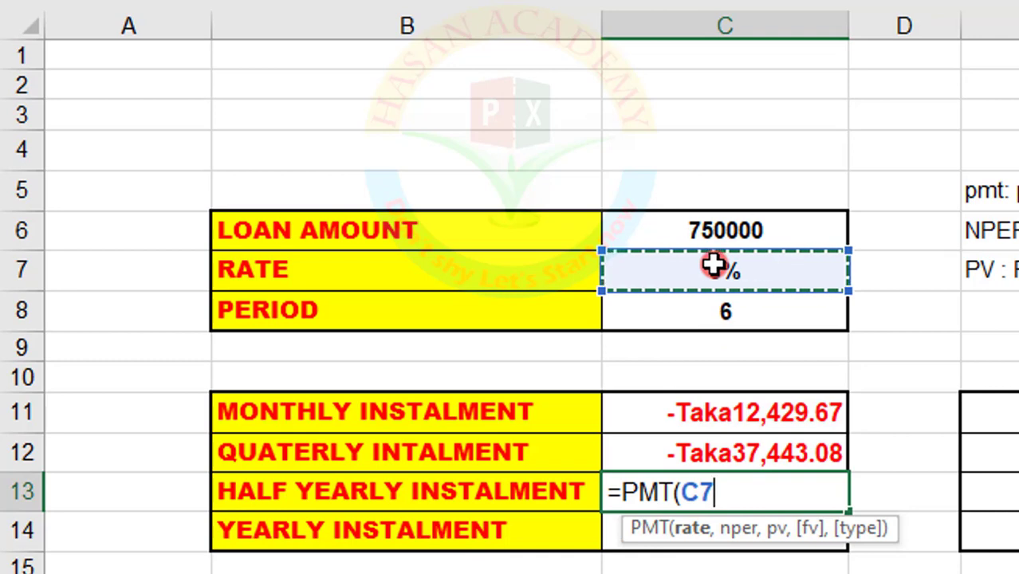
type("/2")
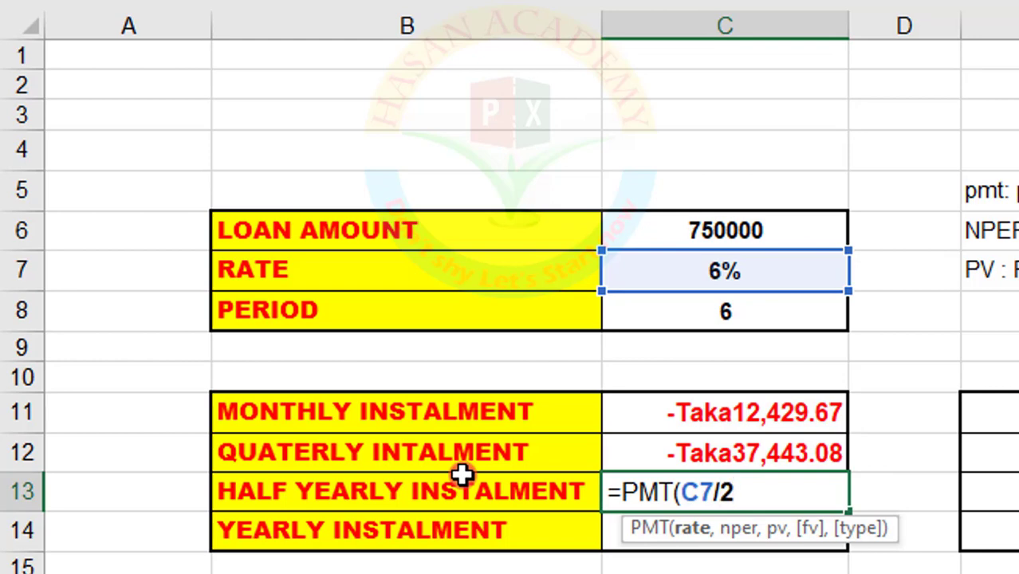
type(",")
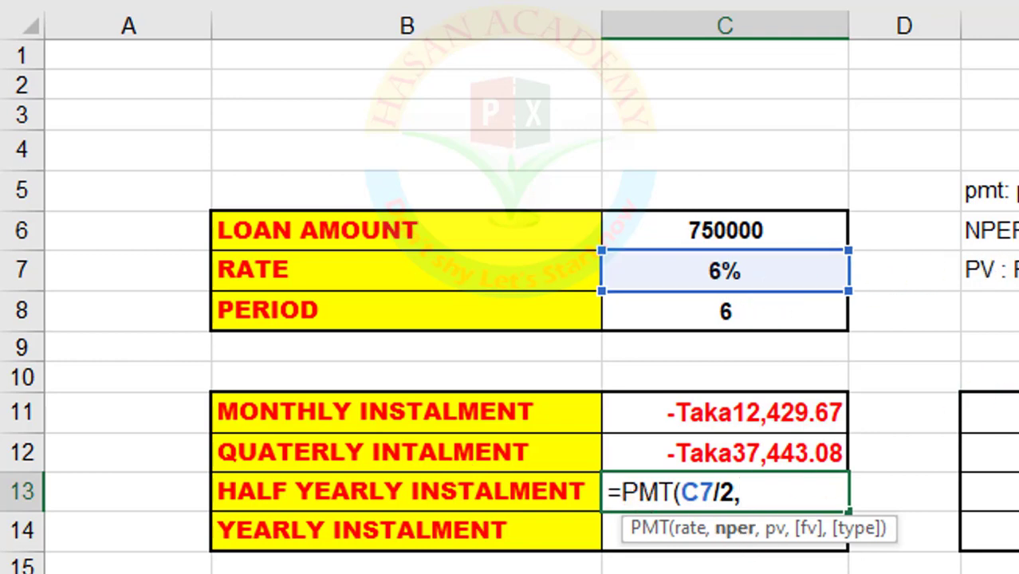
left_click(705, 310)
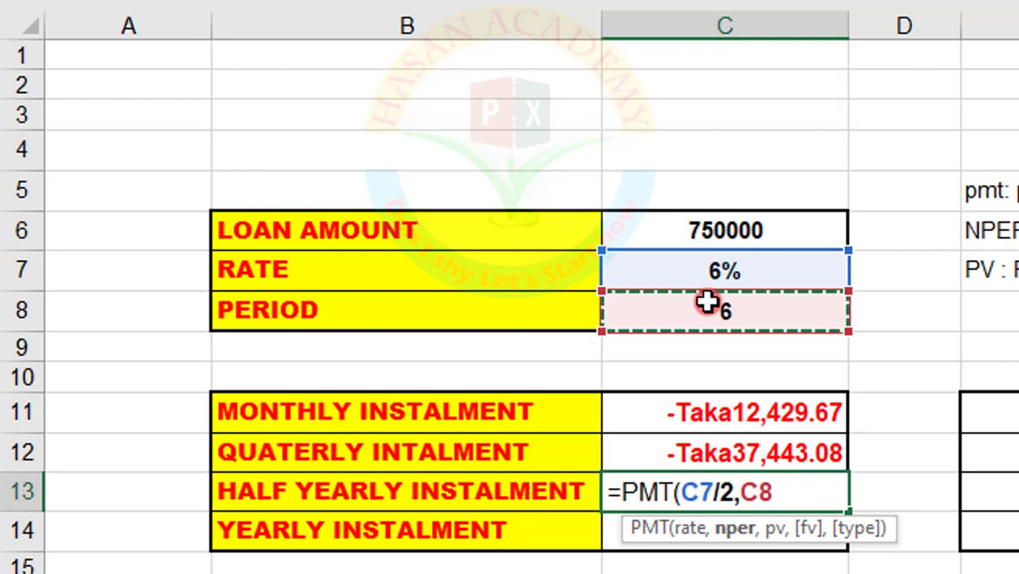
type("*")
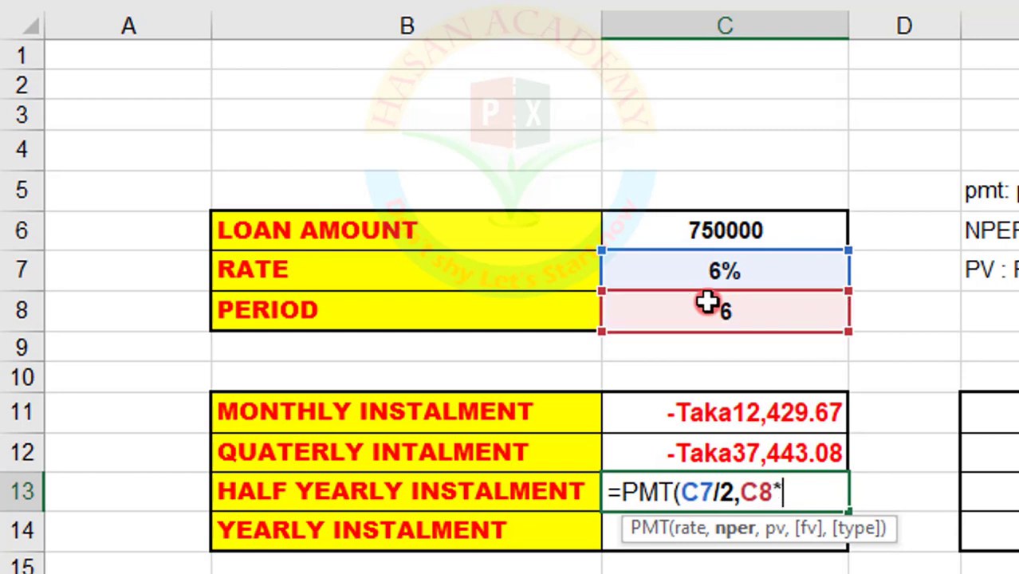
type("2,")
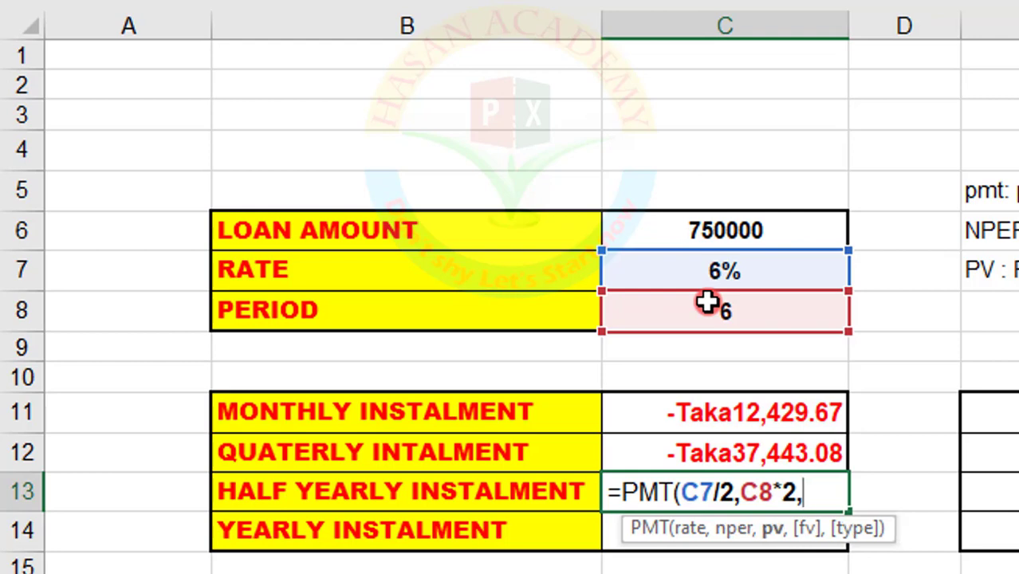
left_click(719, 228)
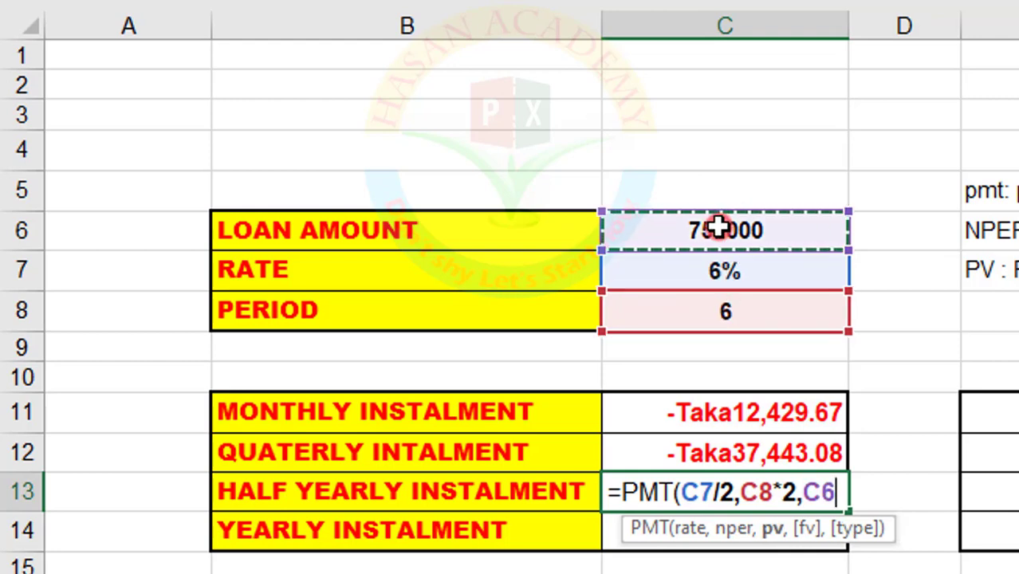
type(")")
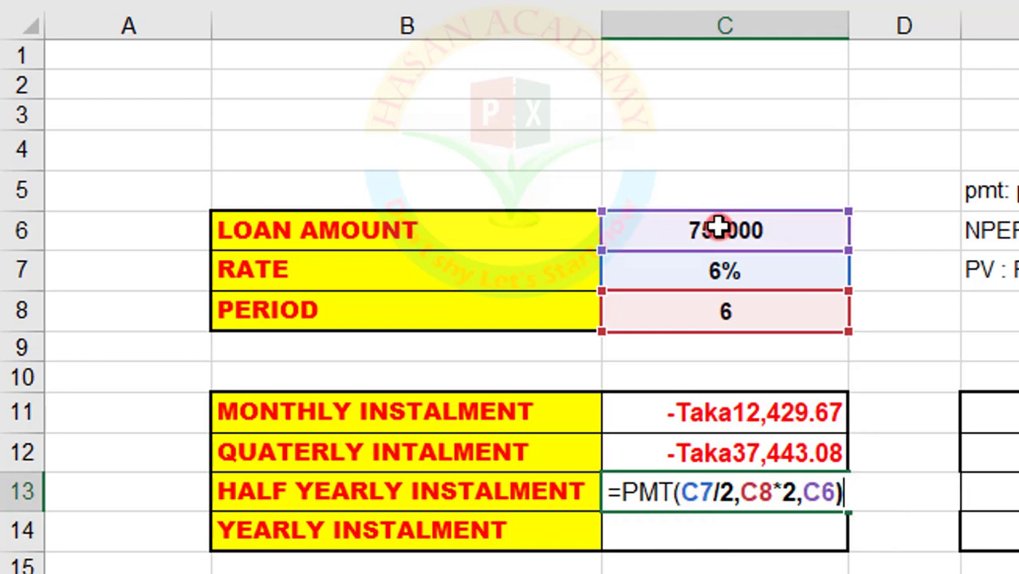
key("Return")
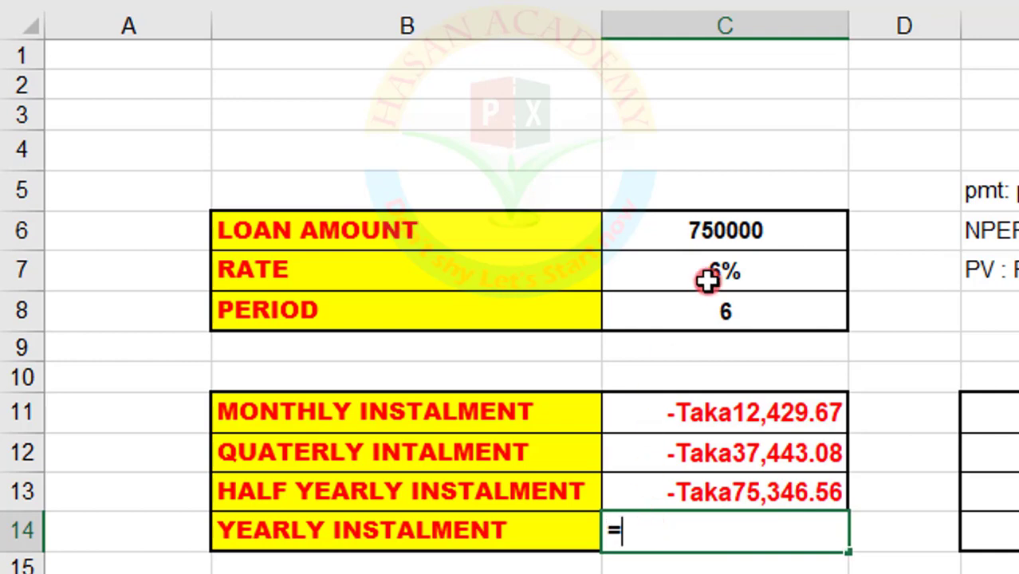
- Calculate the yearly instalment in C14 with the formula =PMT(C7,C8,C6)
type("pm")
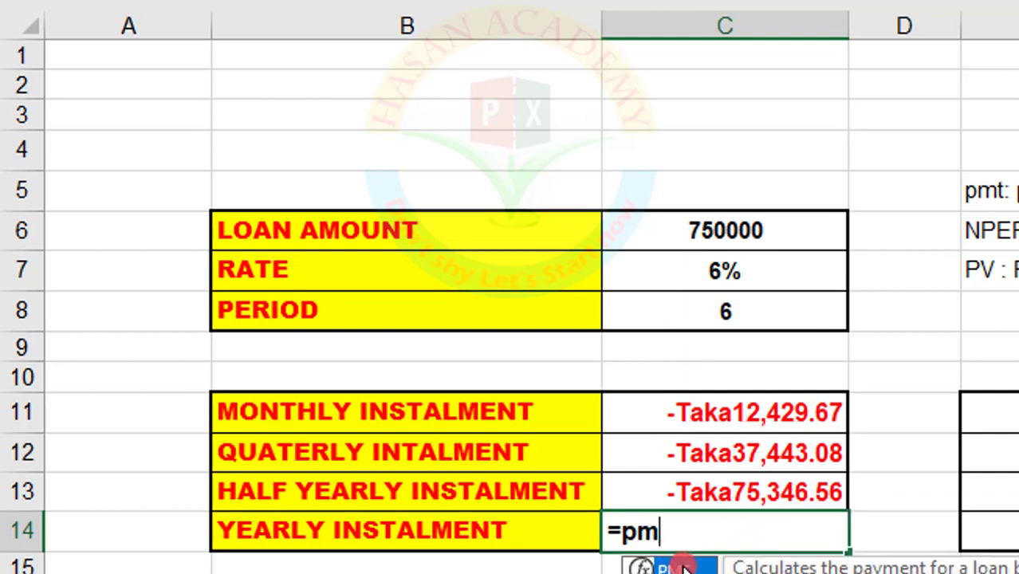
double_click(683, 568)
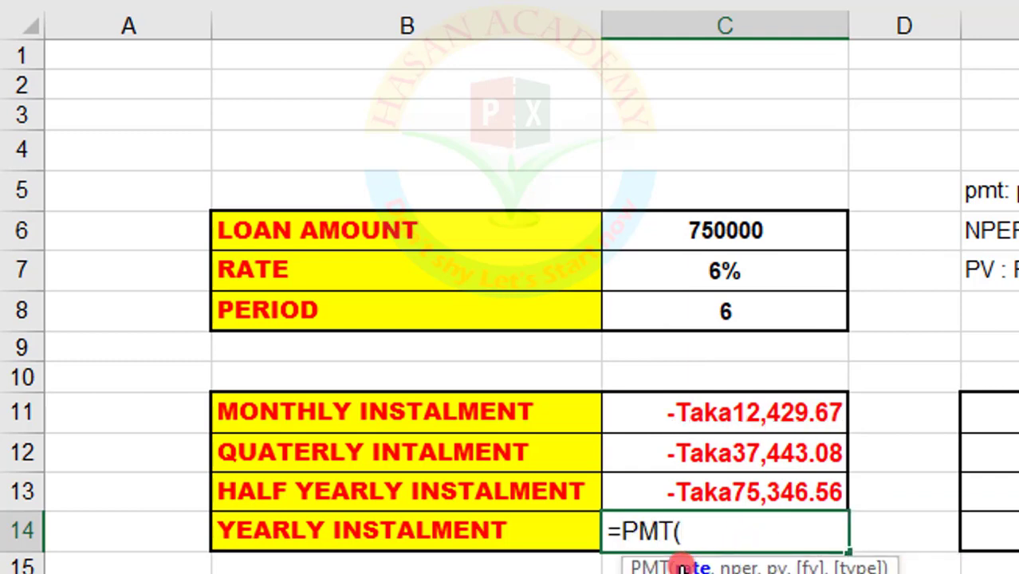
left_click(708, 273)
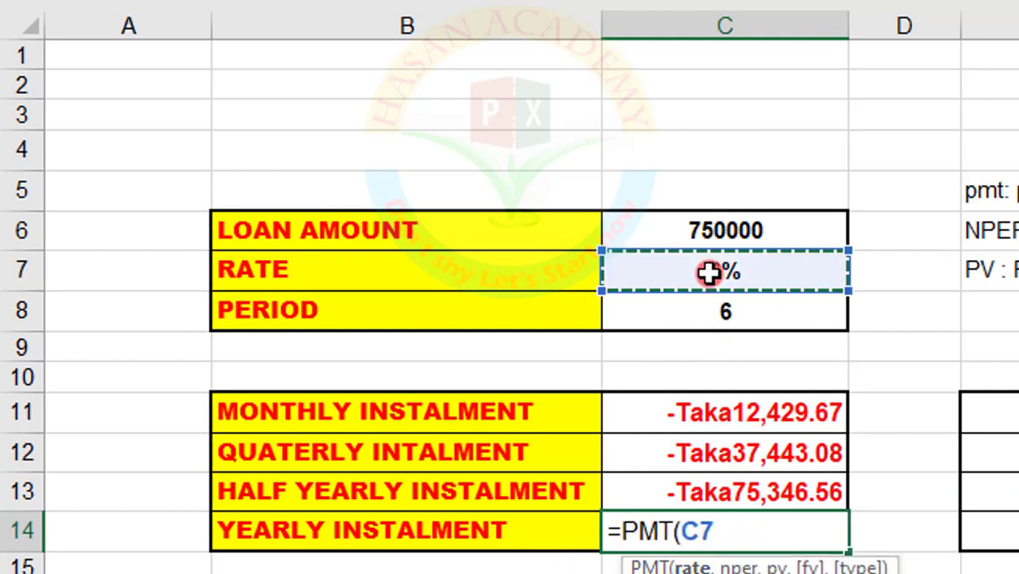
type(",")
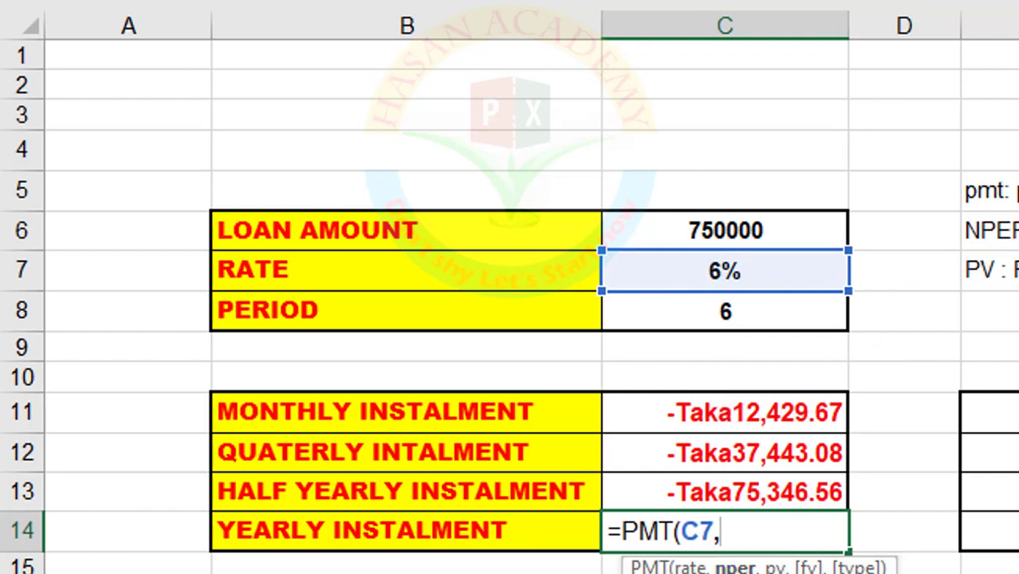
left_click(696, 309)
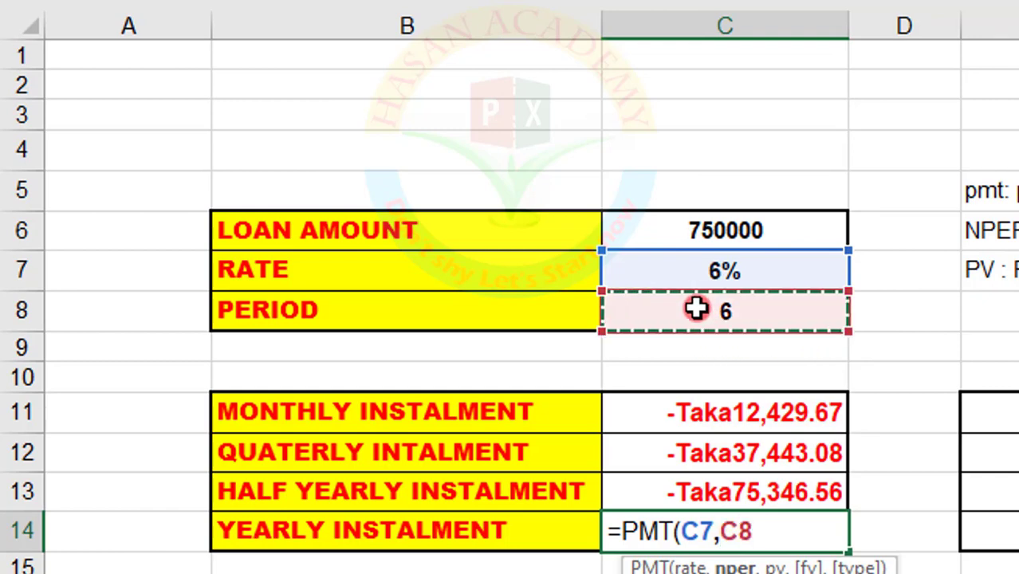
type(",")
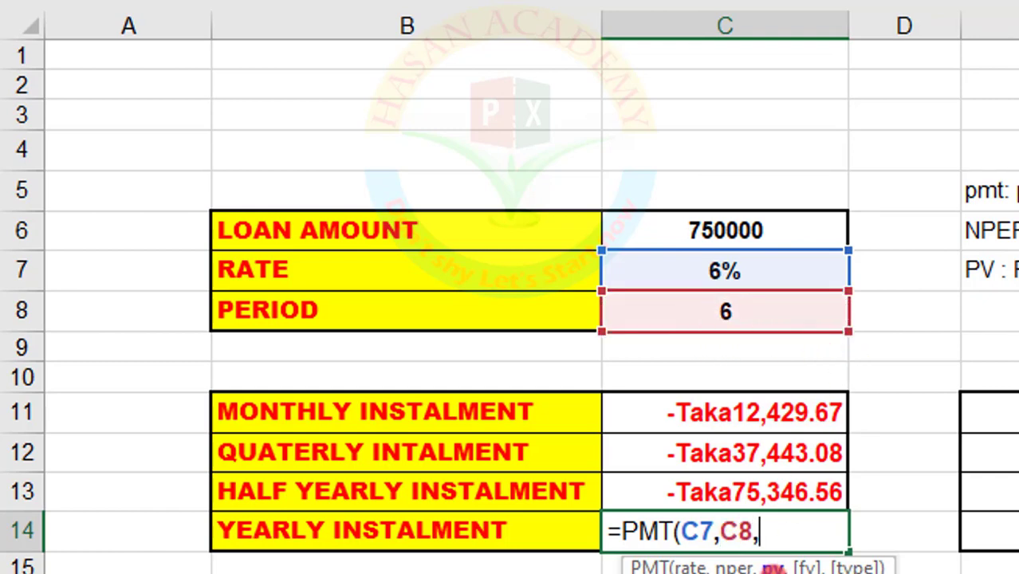
left_click(714, 226)
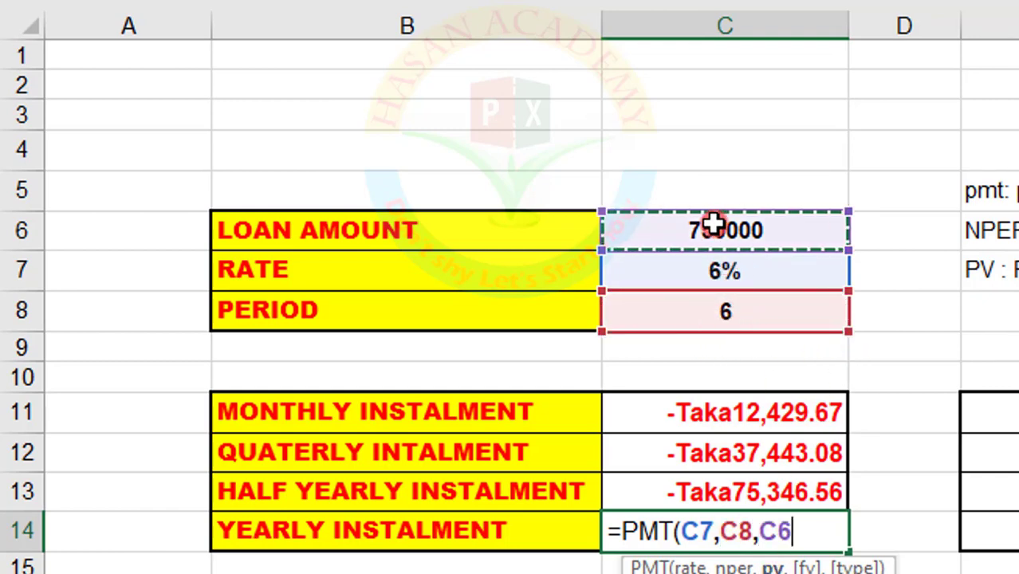
type(")")
key("Return")
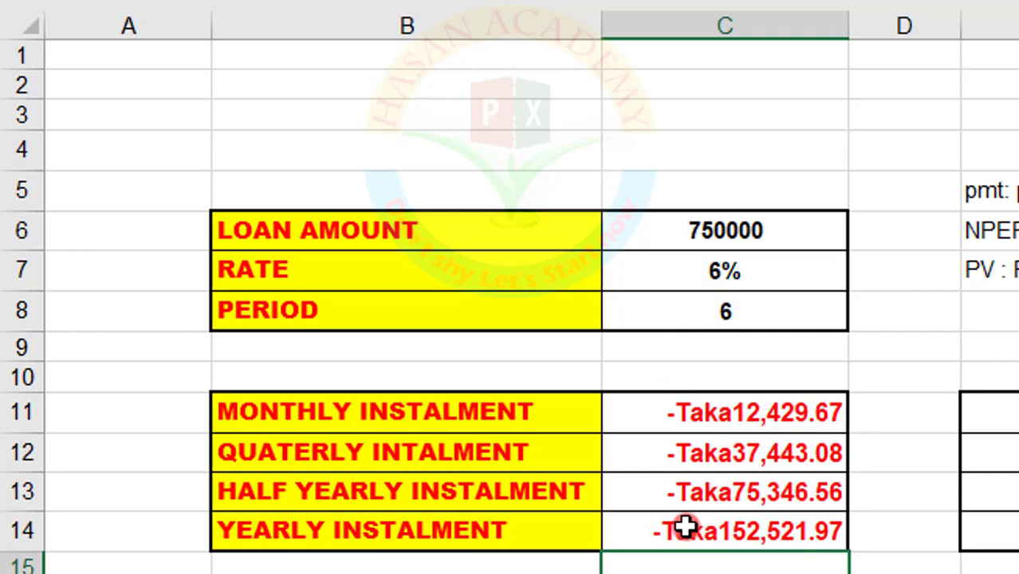
- Insert a new column directly after column C, beside the instalment results
left_click(727, 227)
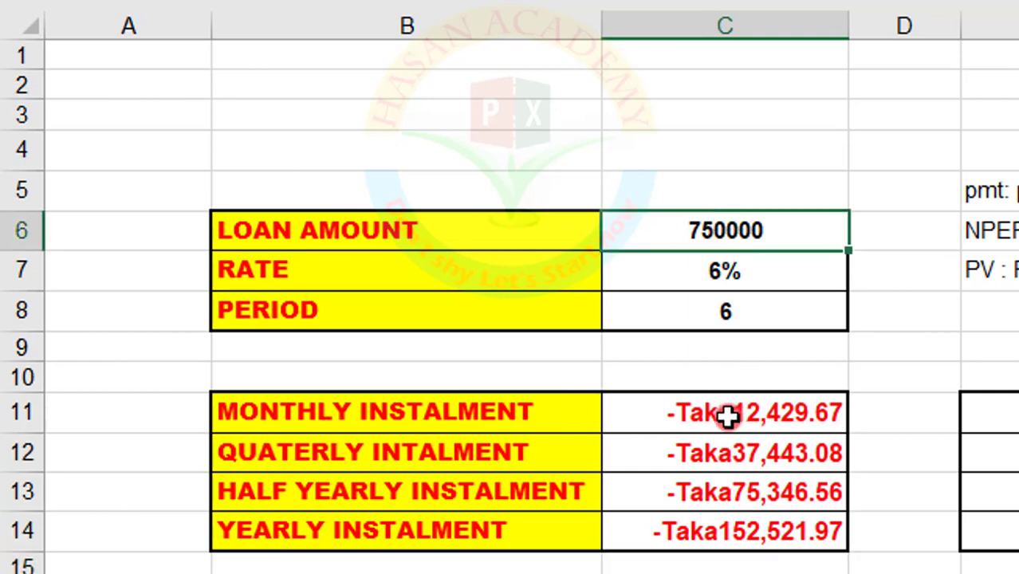
left_click(728, 416)
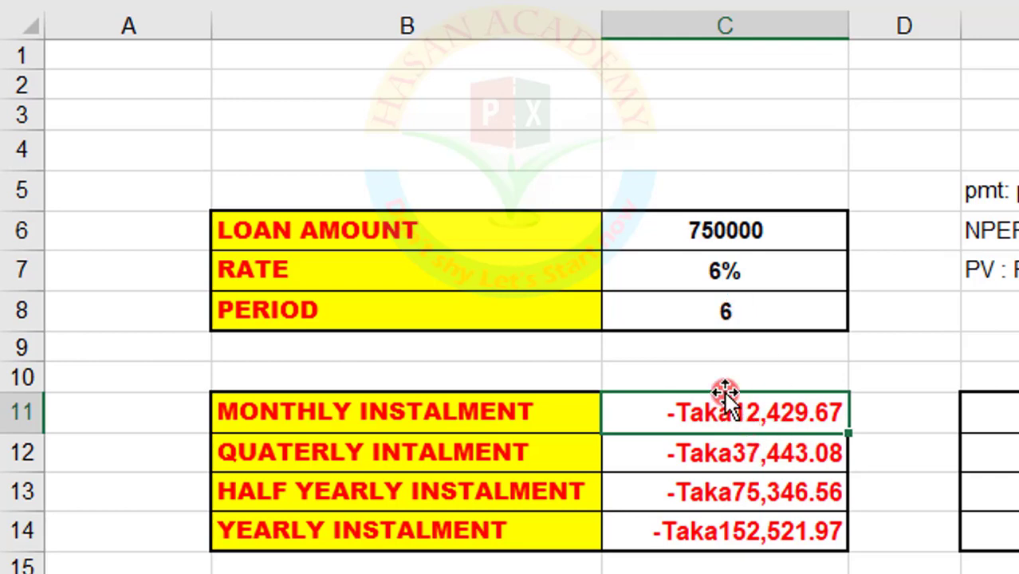
left_click(861, 410)
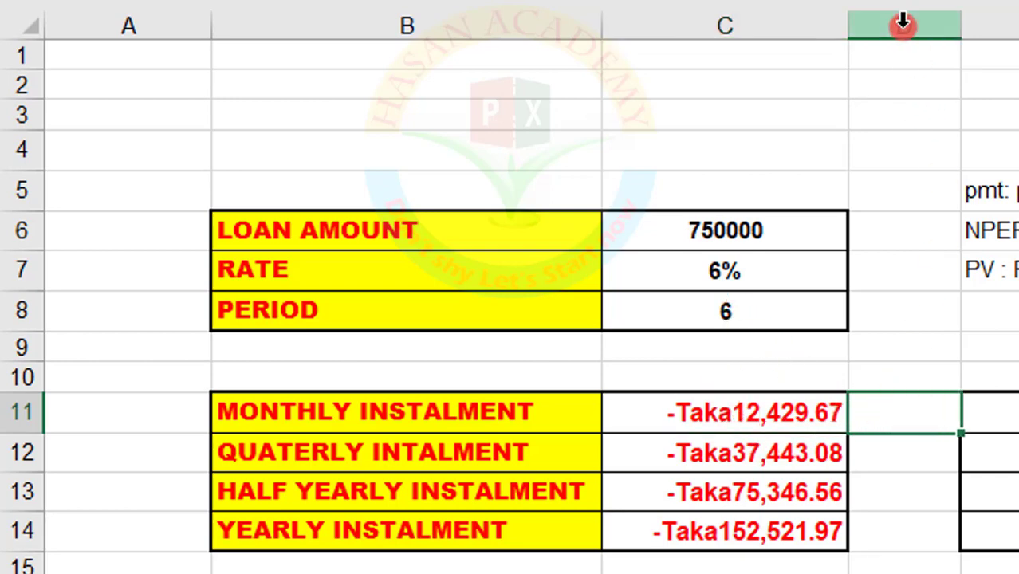
left_click(905, 24)
right_click(905, 24)
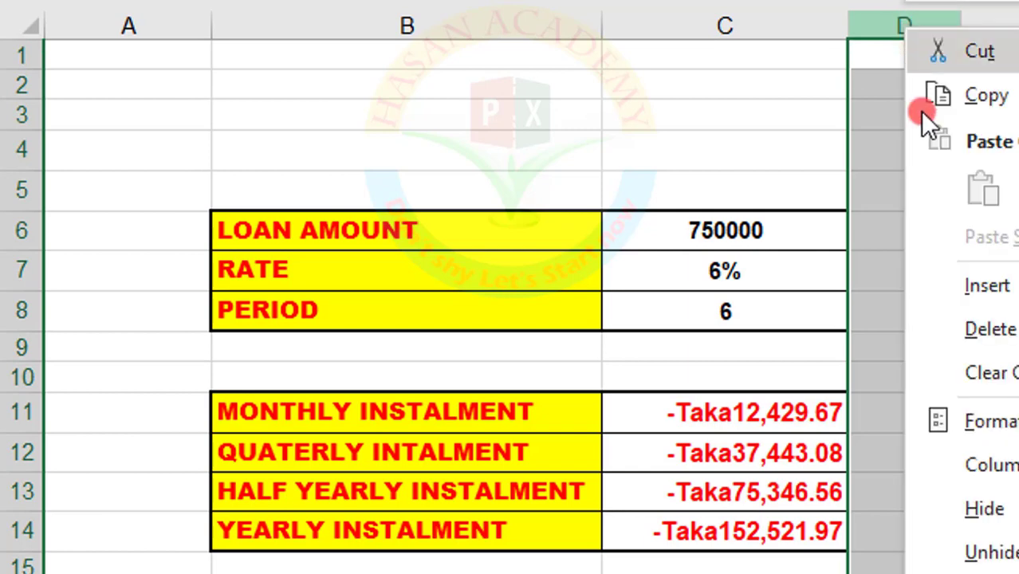
left_click(970, 289)
- Calculate the total repaid through monthly instalments in D11 with the formula =C11*72
left_click(918, 410)
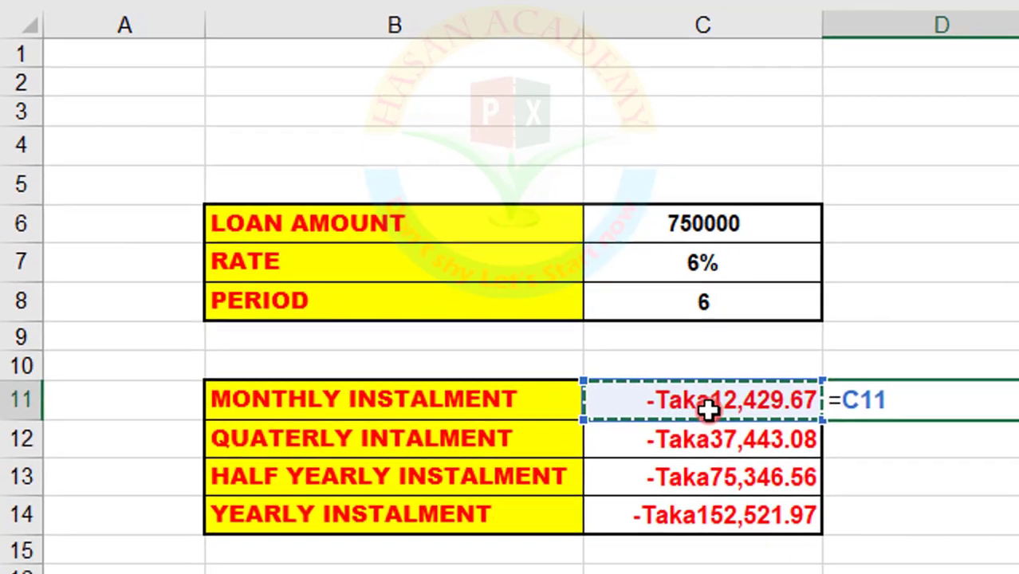
type("*")
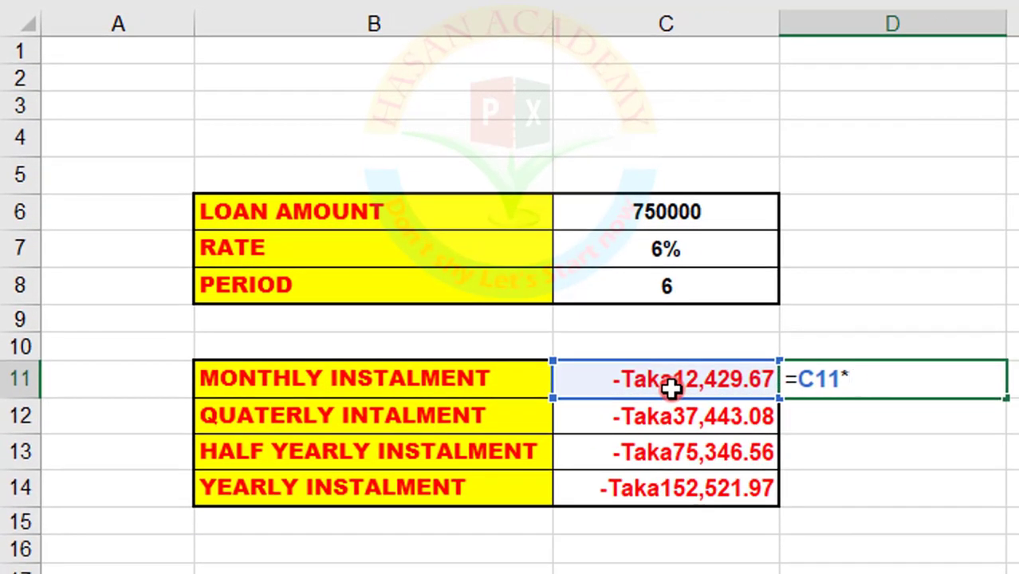
type("72")
key("Return")
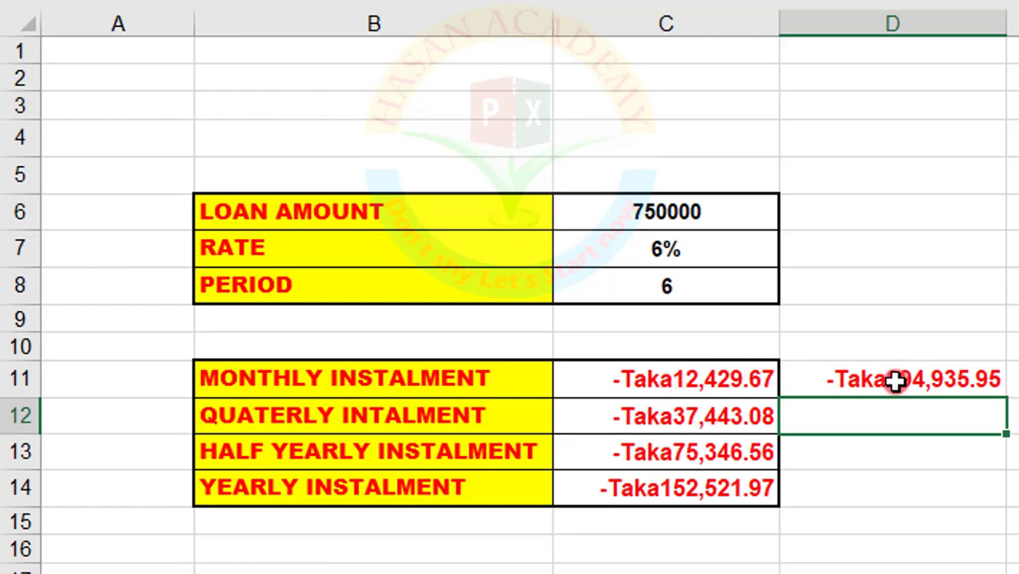
- Enter the formula =C6-D11 in D12 to compare the loan amount with the total repaid
type("=")
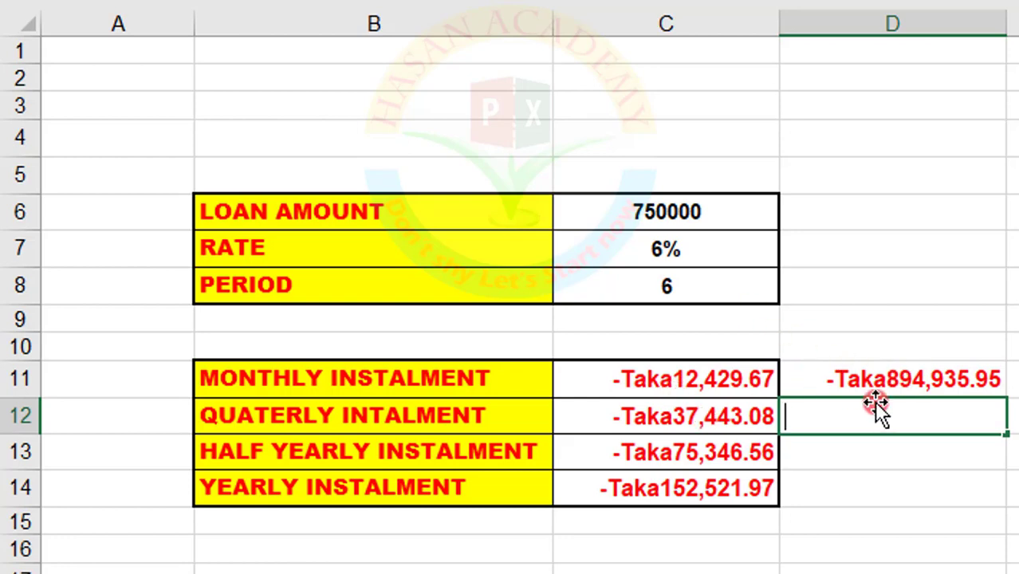
left_click(634, 212)
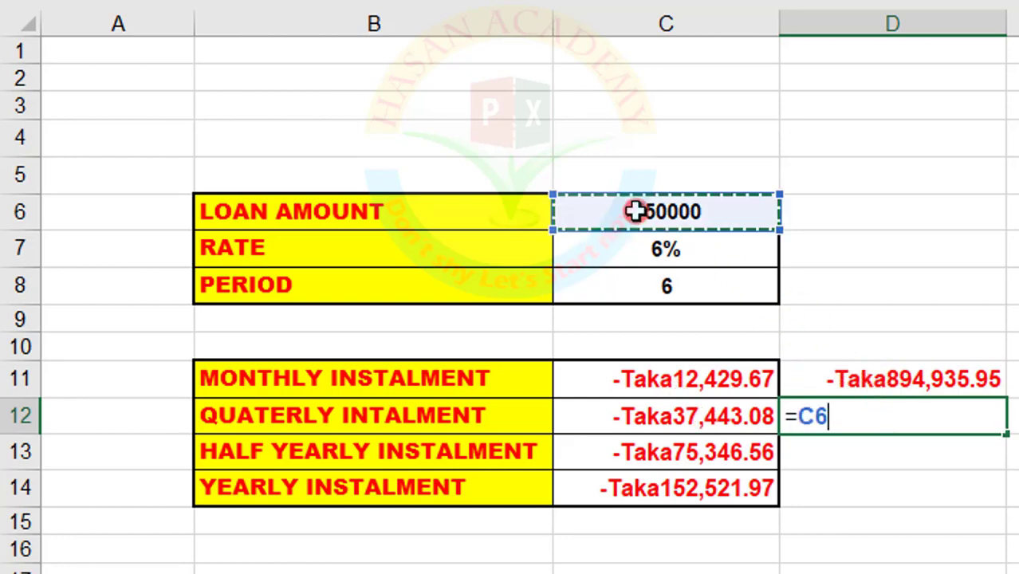
type("-")
left_click(945, 367)
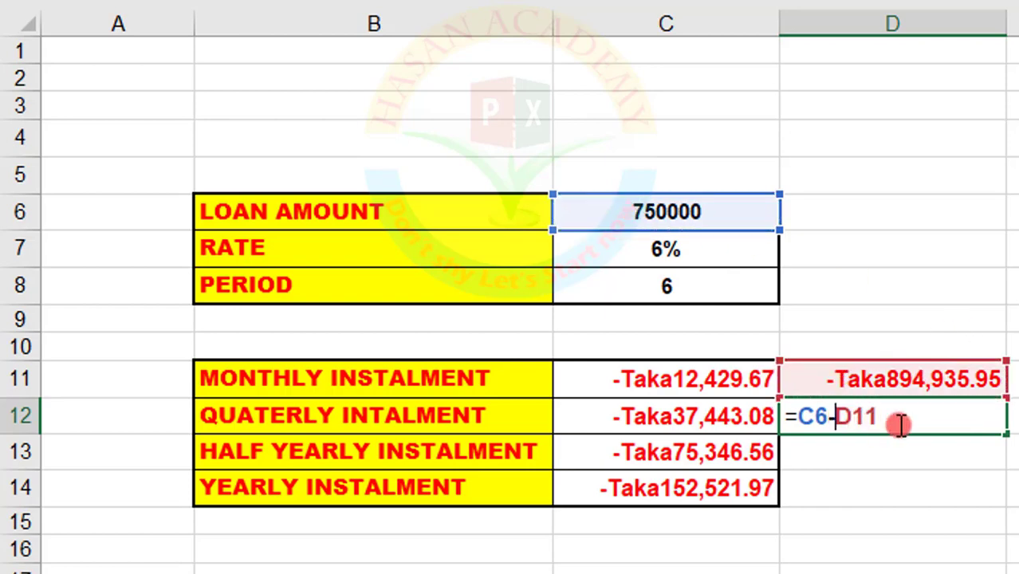
key("Return")
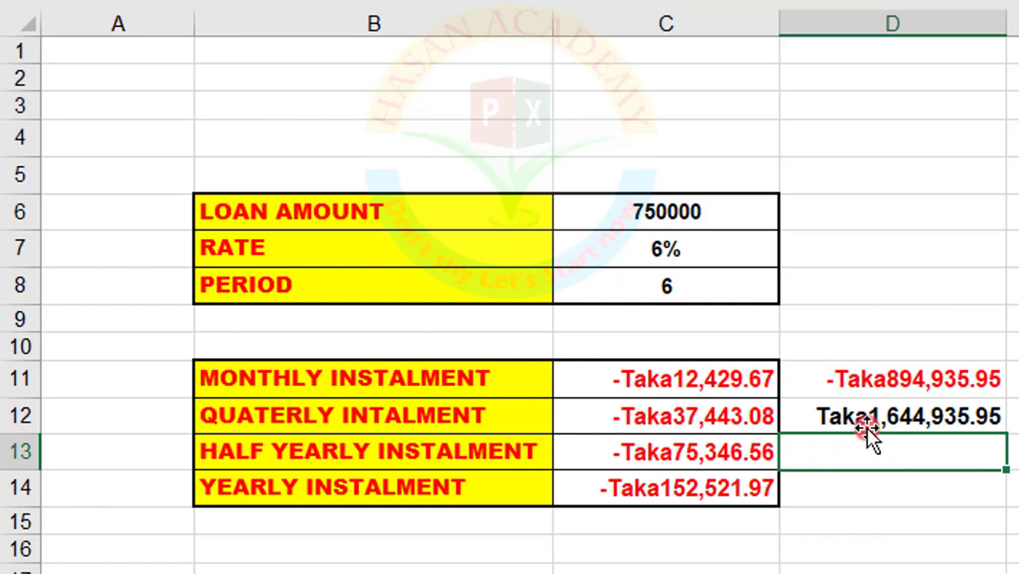
- Change the formula in D12 to =C6+D11 to get the difference between the loan amount and the total repaid
left_click(825, 408)
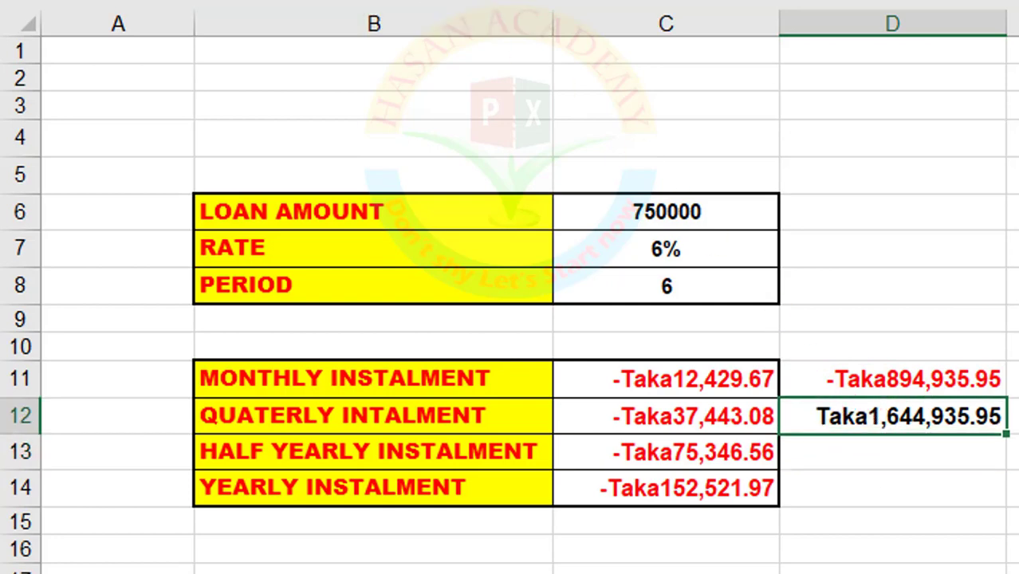
key("F2")
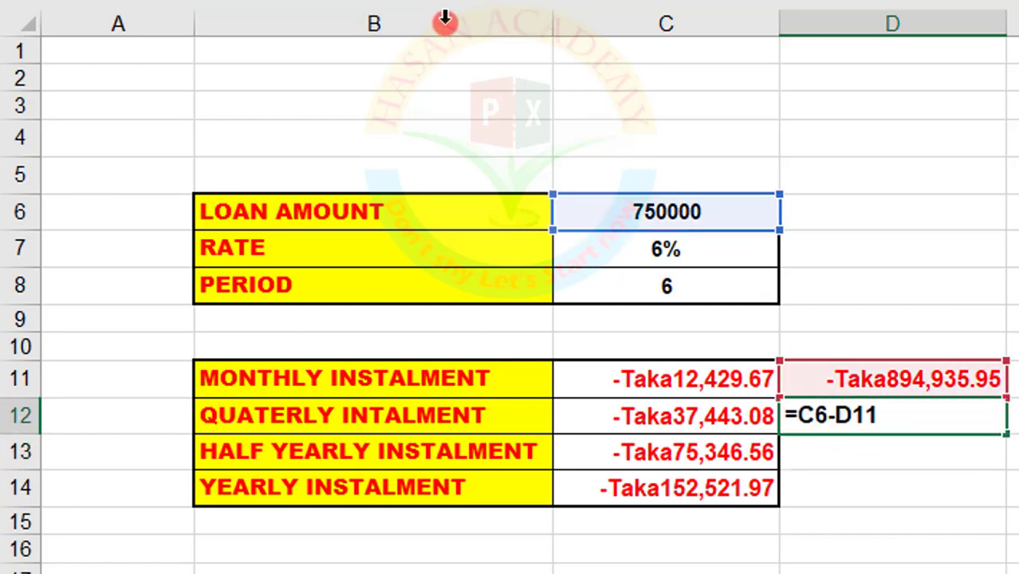
key("Left")
key("Left")
key("Left")
key("BackSpace")
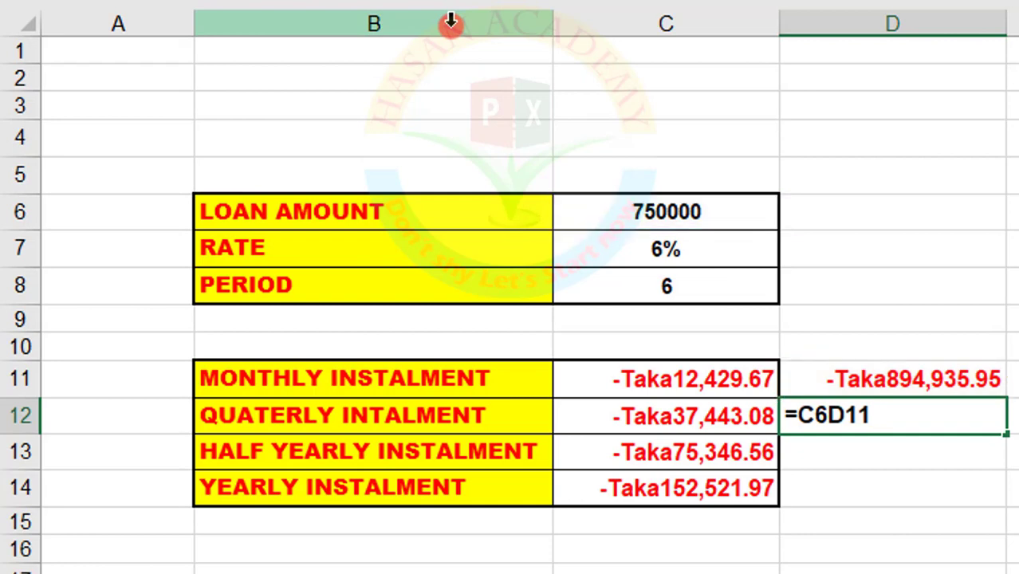
type("+")
key("Return")
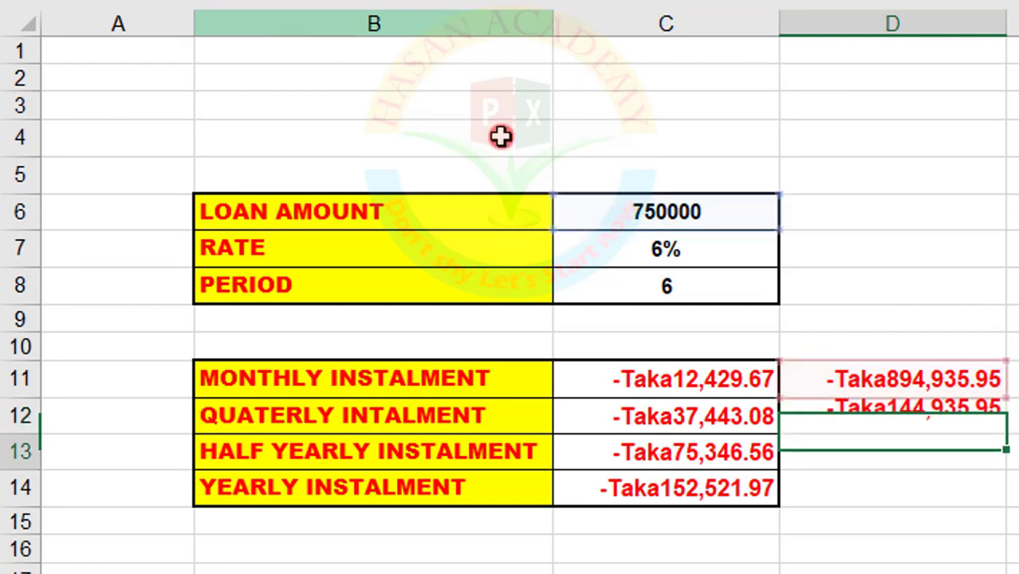
left_click(847, 416)
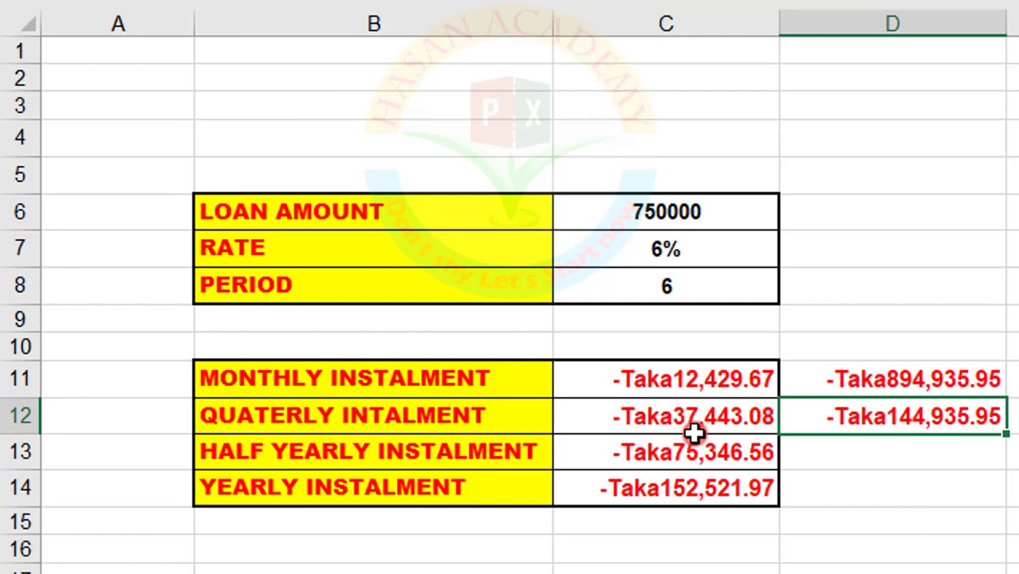
- Set the loan's interest rate in C7 to 11% and check the recalculated instalments and repayment difference
left_click(670, 222)
left_click(669, 251)
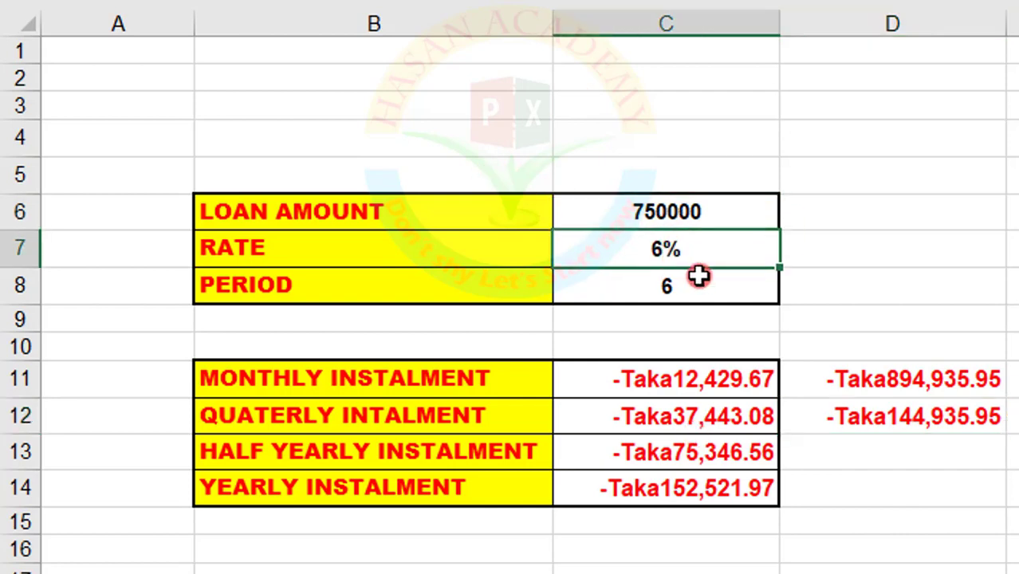
type("11")
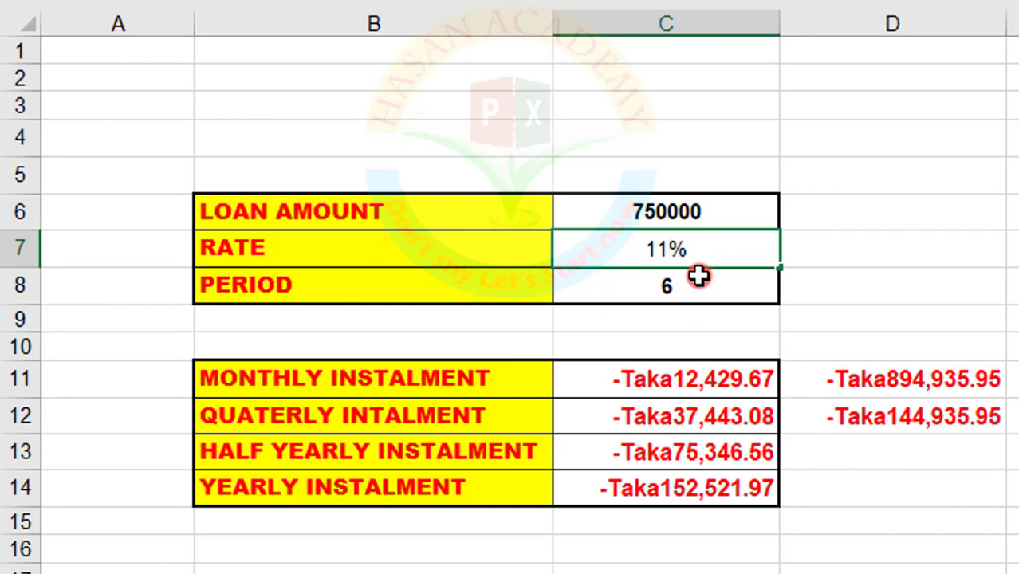
key("Return")
left_click_drag(685, 389, 682, 489)
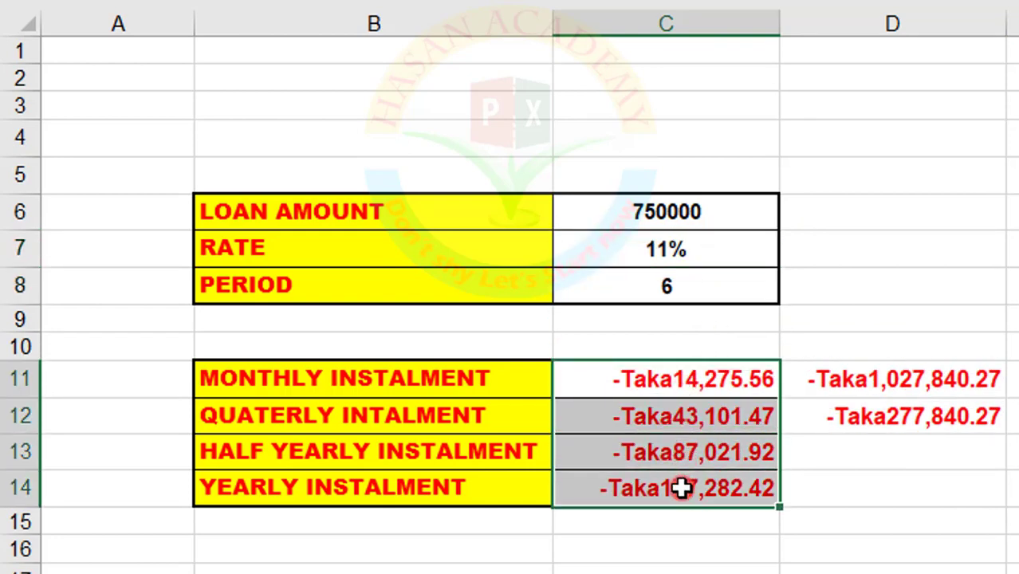
left_click(682, 255)
left_click(856, 423)
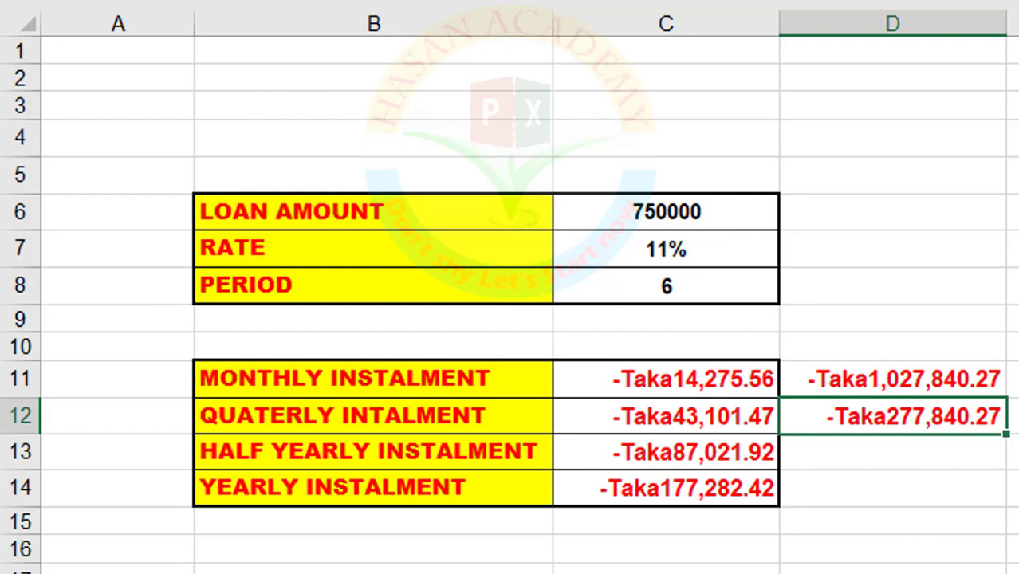
- Review the loan amount, rate and period inputs in C6:C8 alongside the alternative condition tables starting in column H
left_click_drag(631, 214, 637, 300)
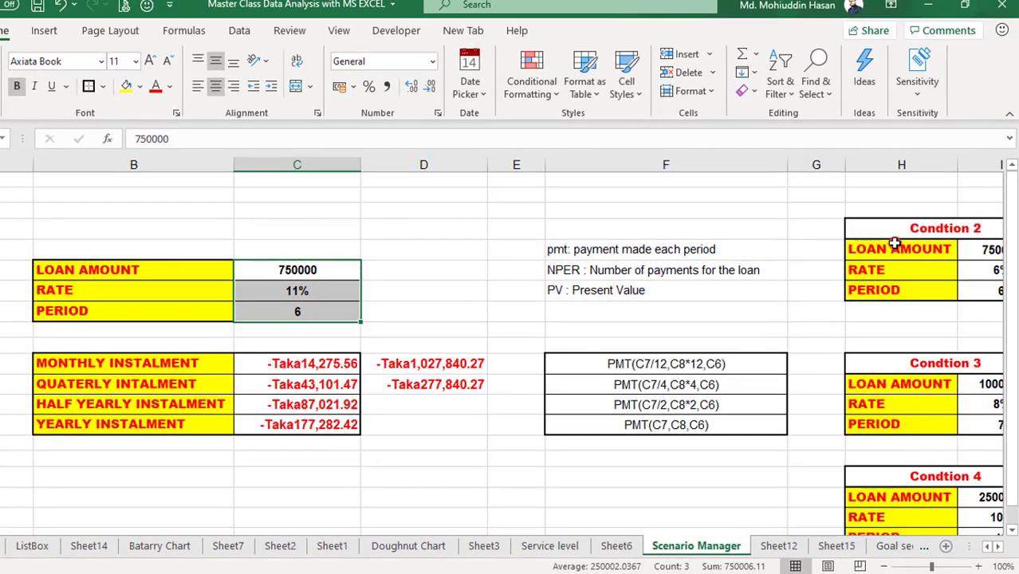
left_click_drag(914, 231, 889, 364)
left_click_drag(877, 420, 875, 444)
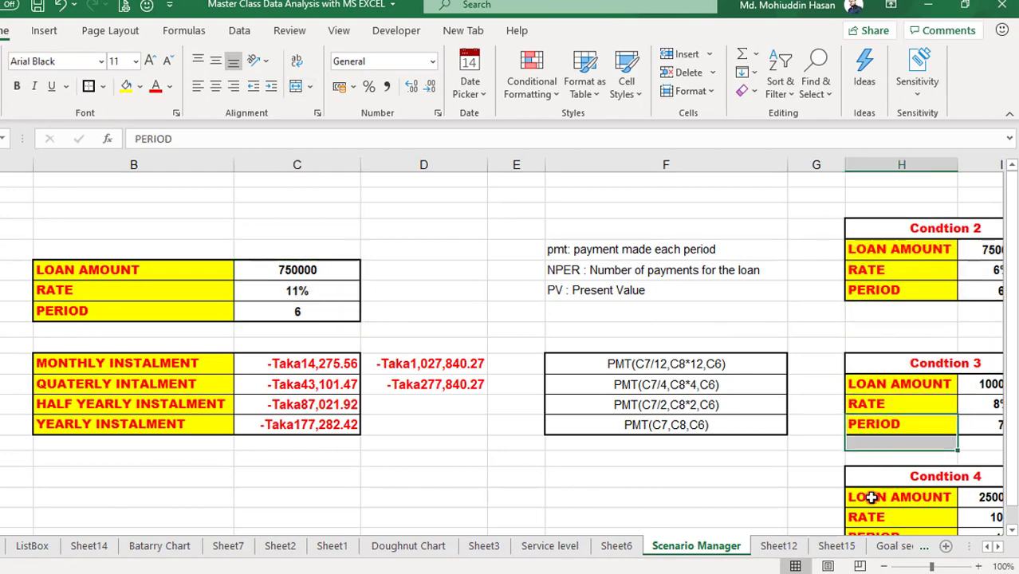
left_click(478, 329)
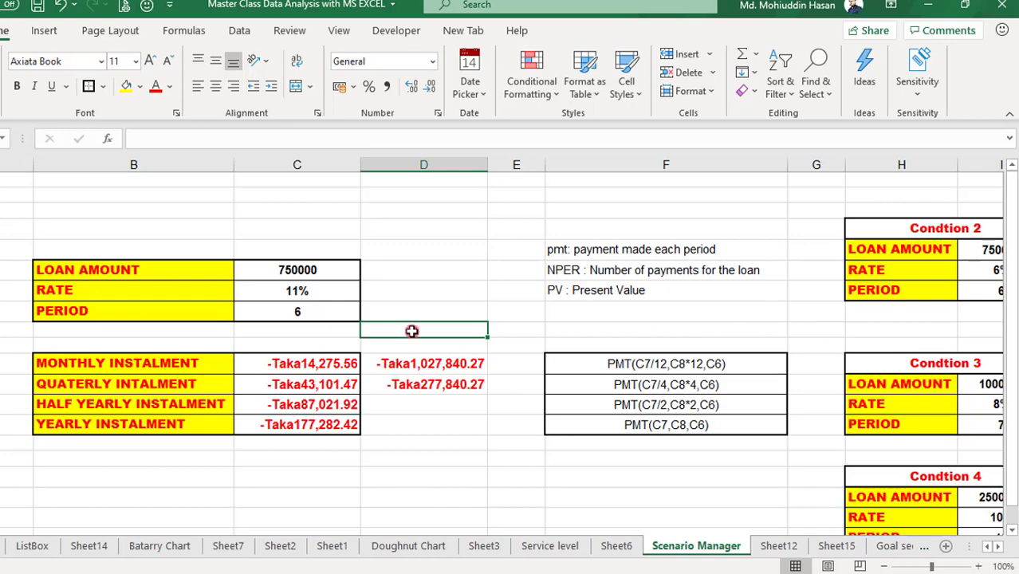
left_click(295, 269)
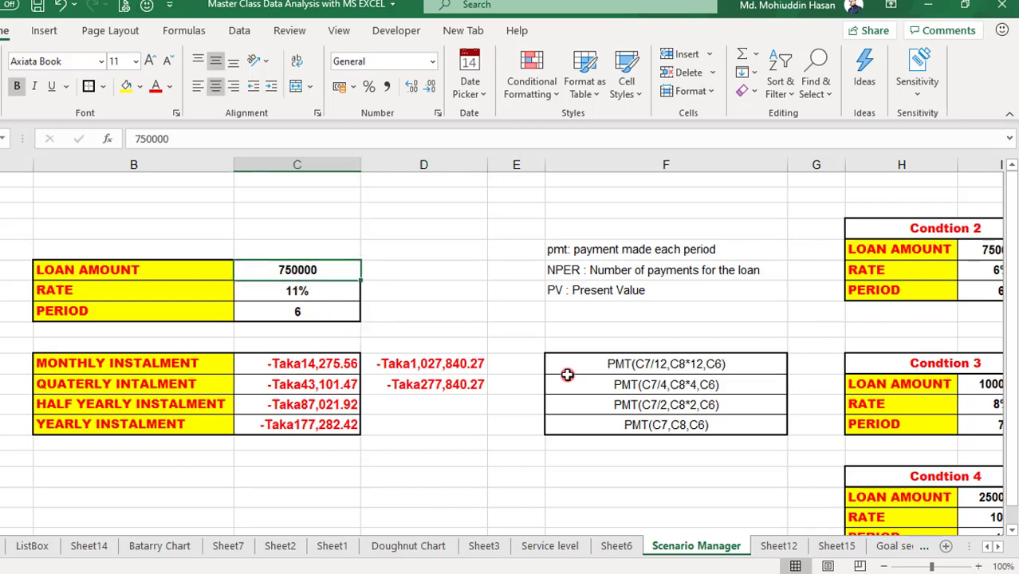